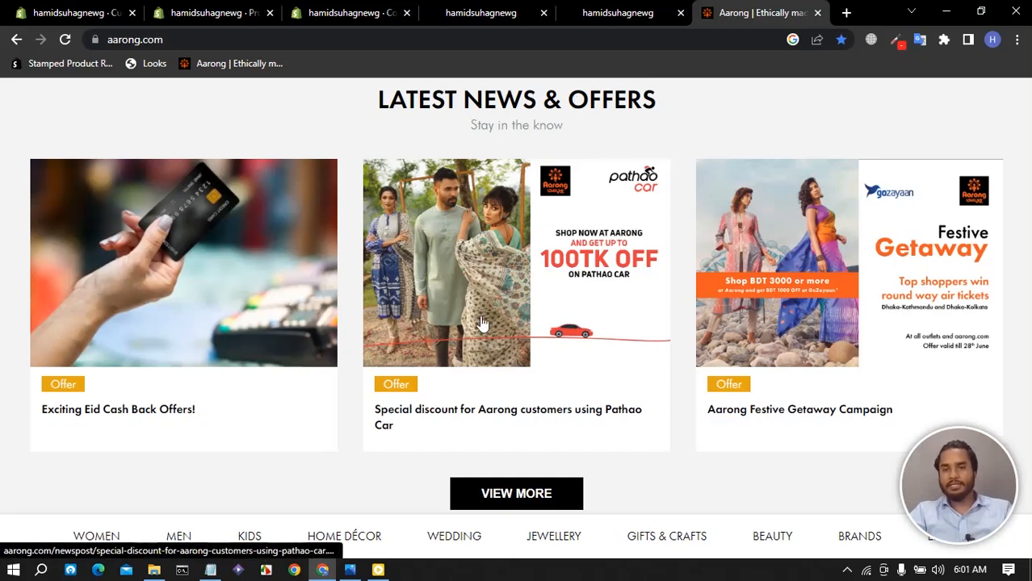
Open the "Special discount for Aarong customers using Pathao Car" offer in a new tab and look through the article
{"action": "right_click", "coordinate": [532, 415]}
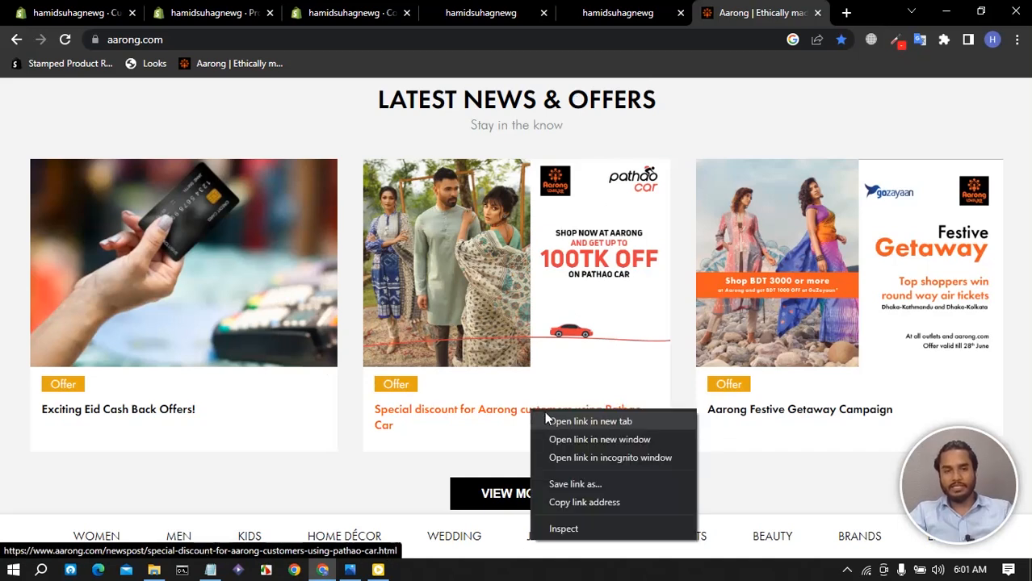
{"action": "left_click", "coordinate": [571, 419]}
{"action": "left_click", "coordinate": [748, 9]}
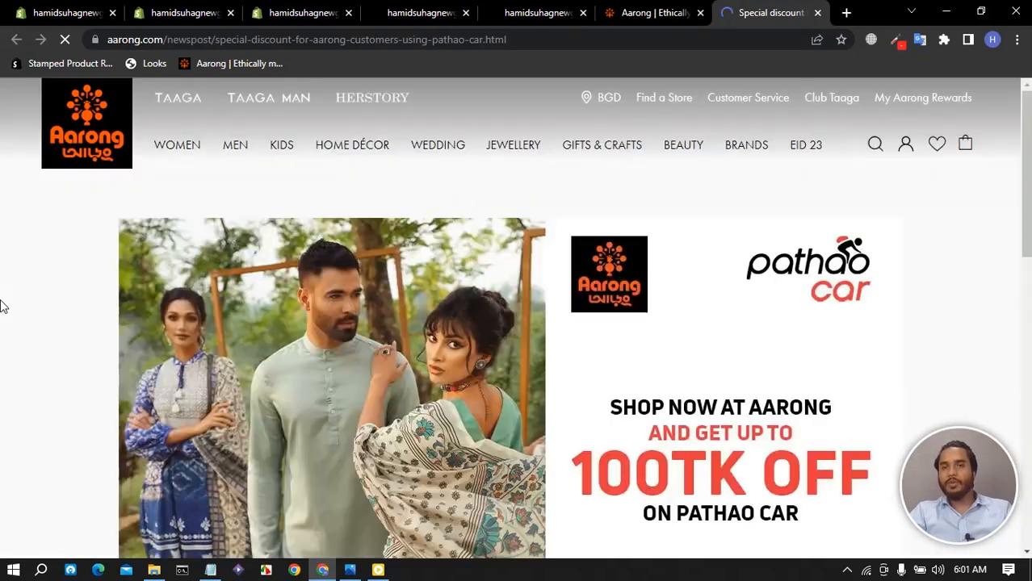
{"action": "scroll", "coordinate": [16, 295], "scroll_direction": "down", "scroll_amount": 15}
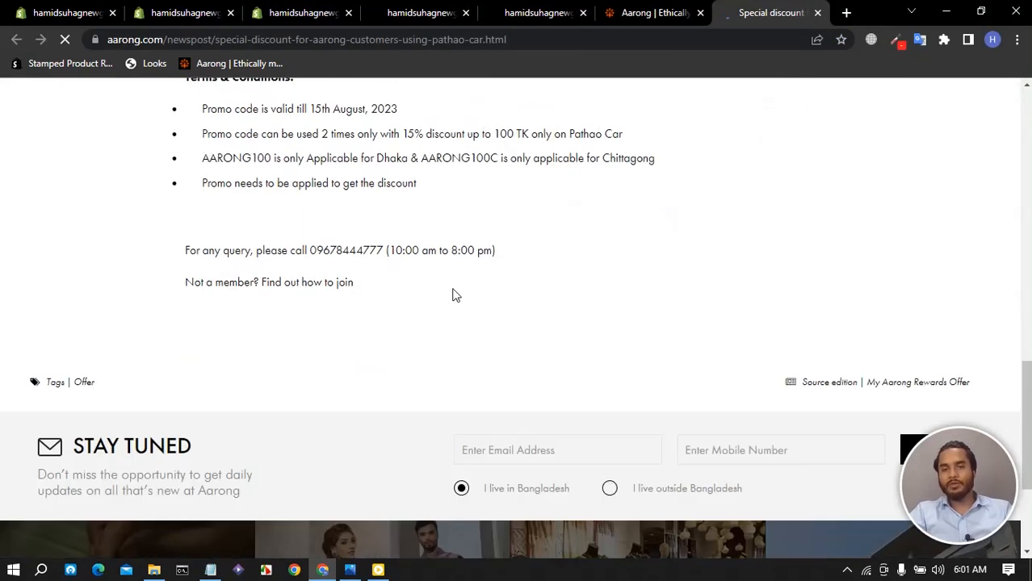
{"action": "scroll", "coordinate": [452, 296], "scroll_direction": "up", "scroll_amount": 10}
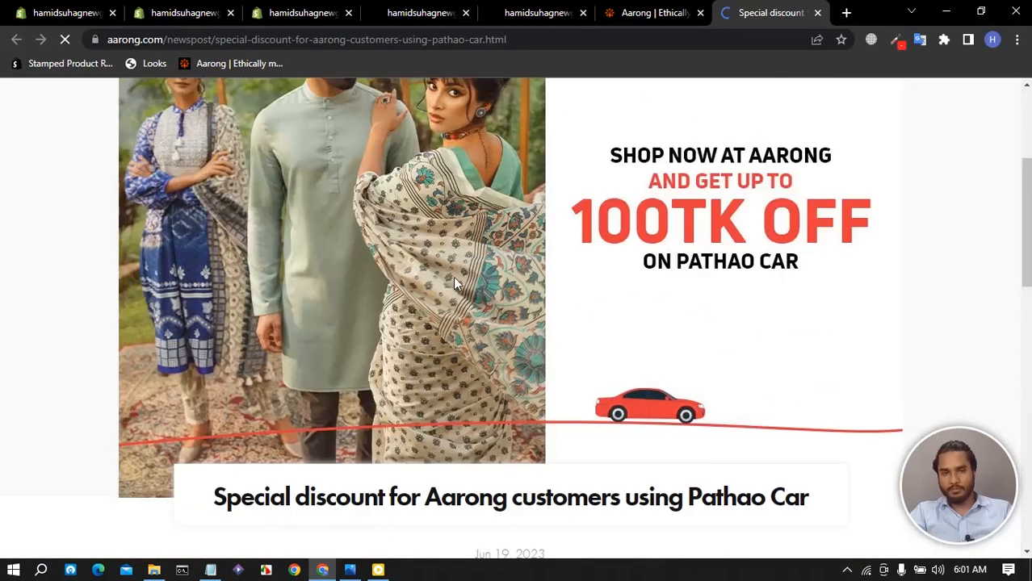
{"action": "scroll", "coordinate": [450, 278], "scroll_direction": "up", "scroll_amount": 3}
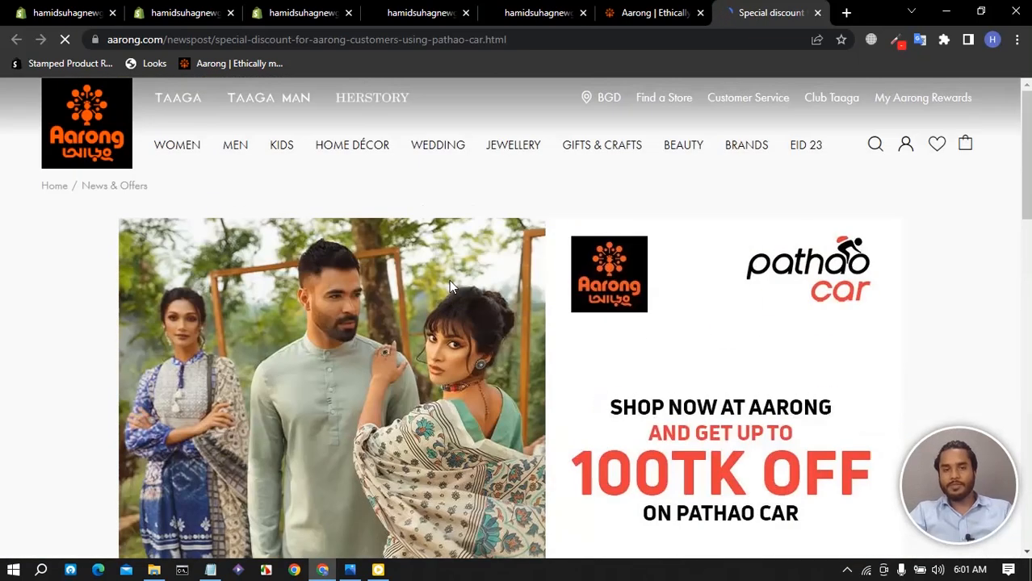
{"action": "left_click", "coordinate": [202, 14]}
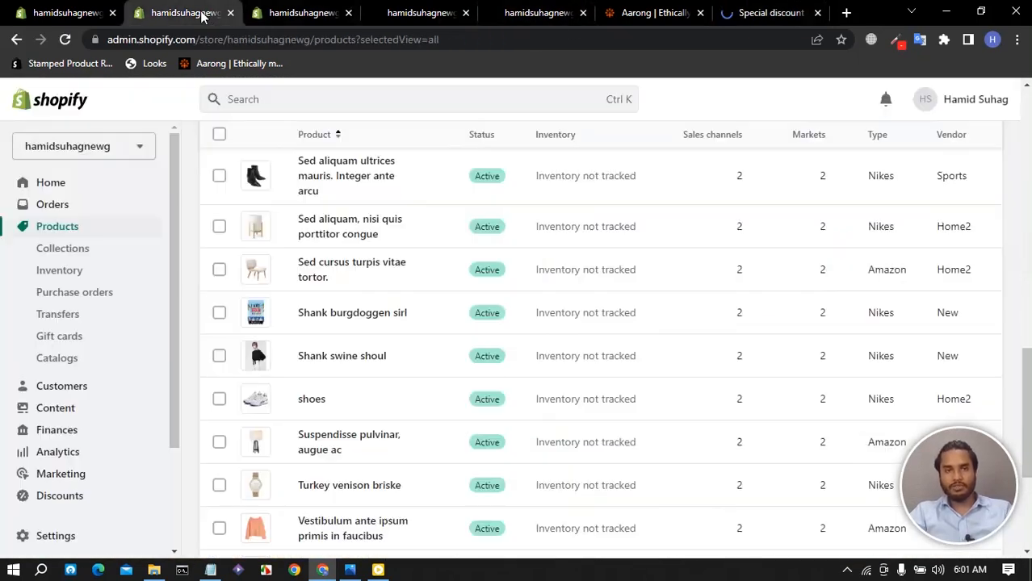
{"action": "left_click", "coordinate": [68, 13]}
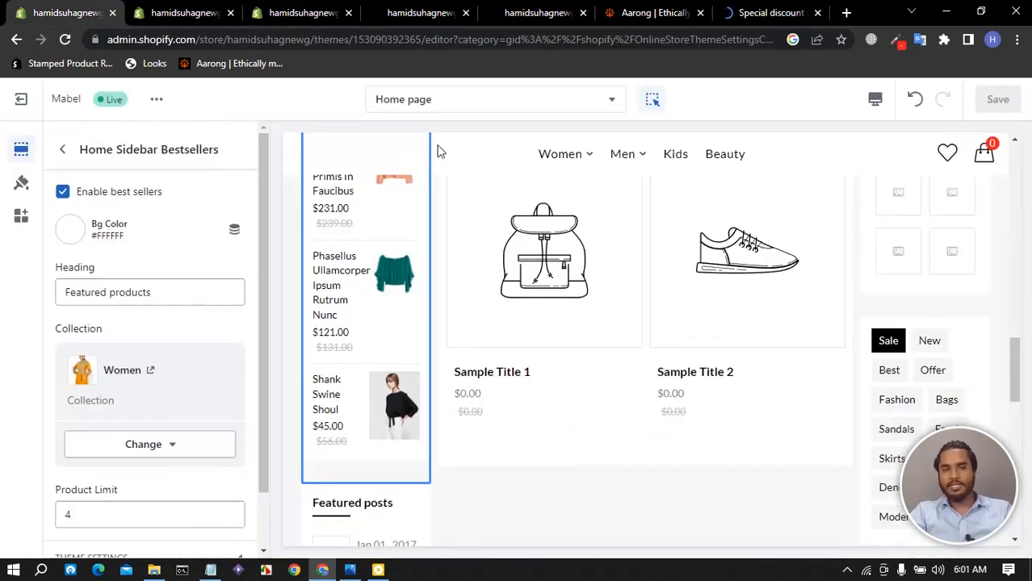
{"action": "left_click", "coordinate": [171, 19]}
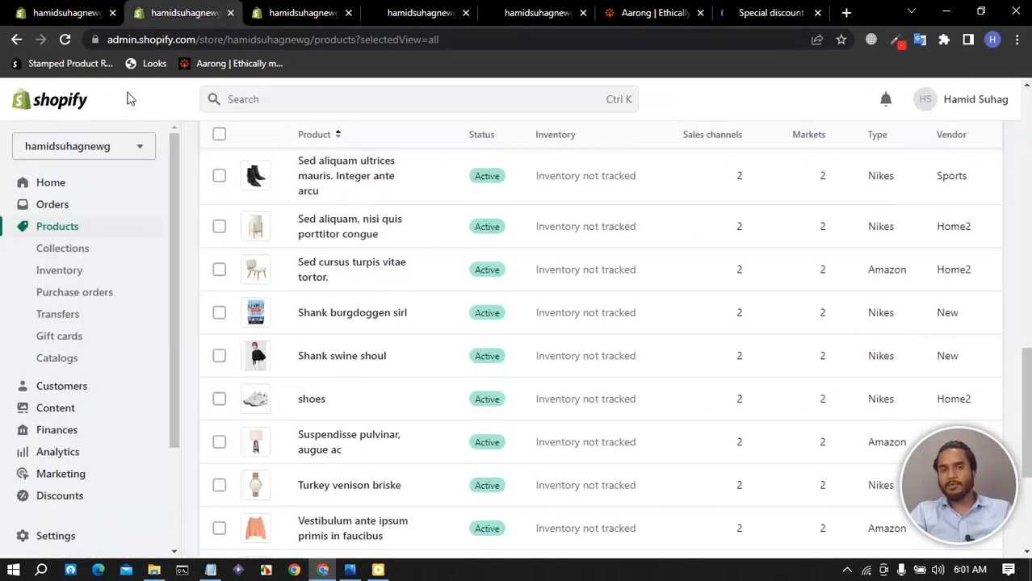
{"action": "left_click", "coordinate": [288, 14]}
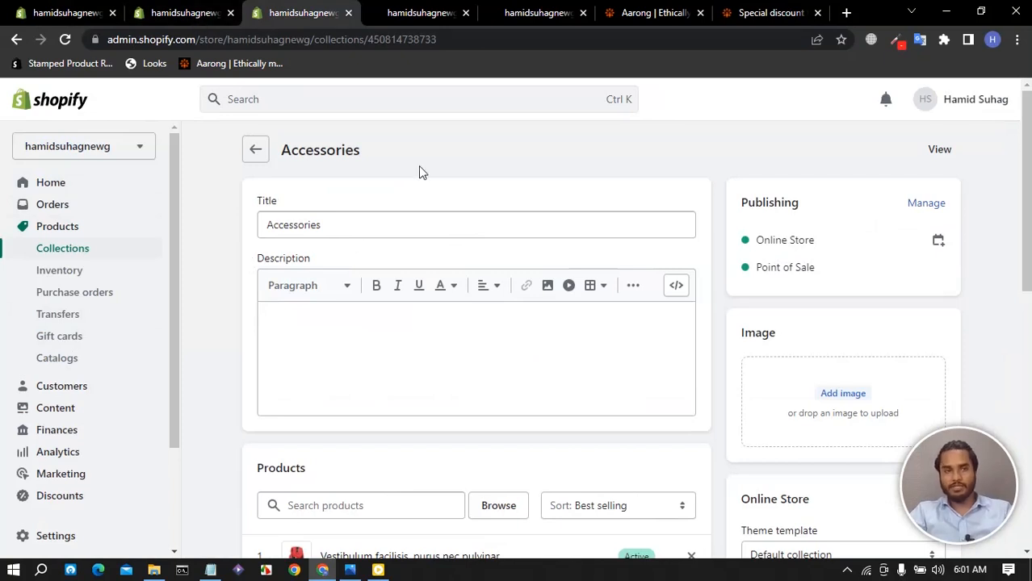
{"action": "left_click", "coordinate": [185, 14]}
{"action": "left_click", "coordinate": [81, 12]}
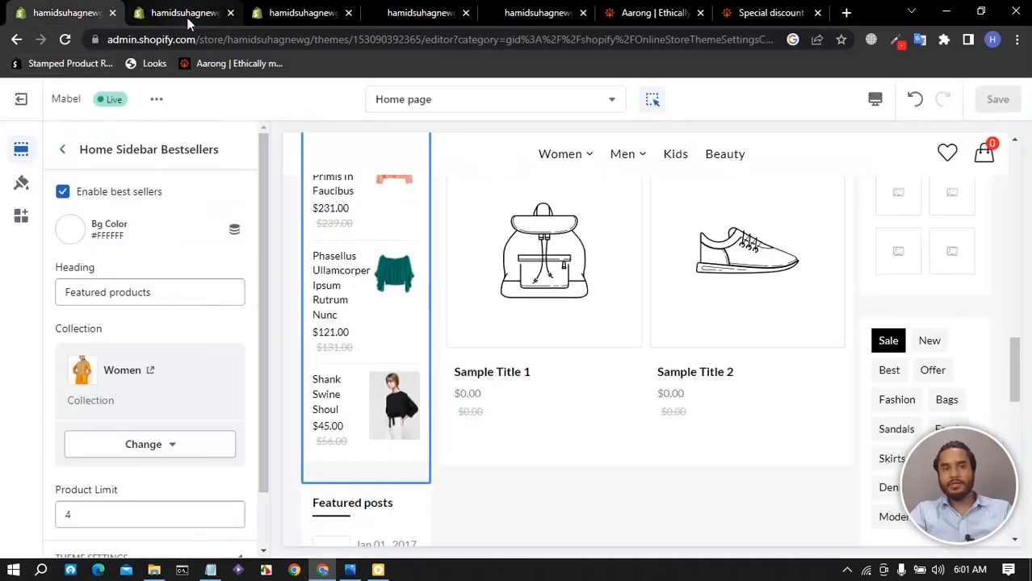
{"action": "left_click", "coordinate": [188, 18]}
{"action": "right_click", "coordinate": [70, 106]}
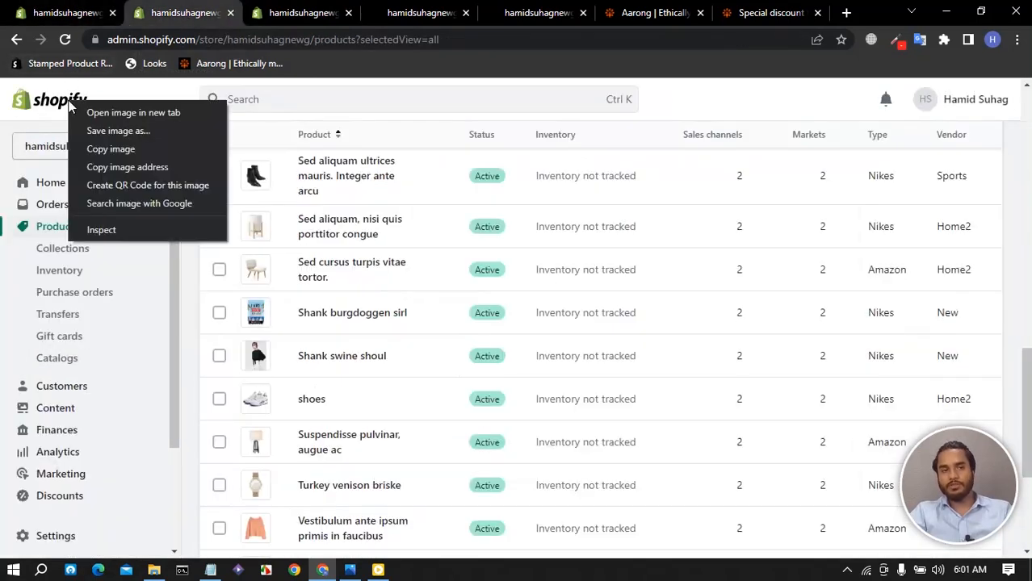
{"action": "left_click", "coordinate": [34, 129]}
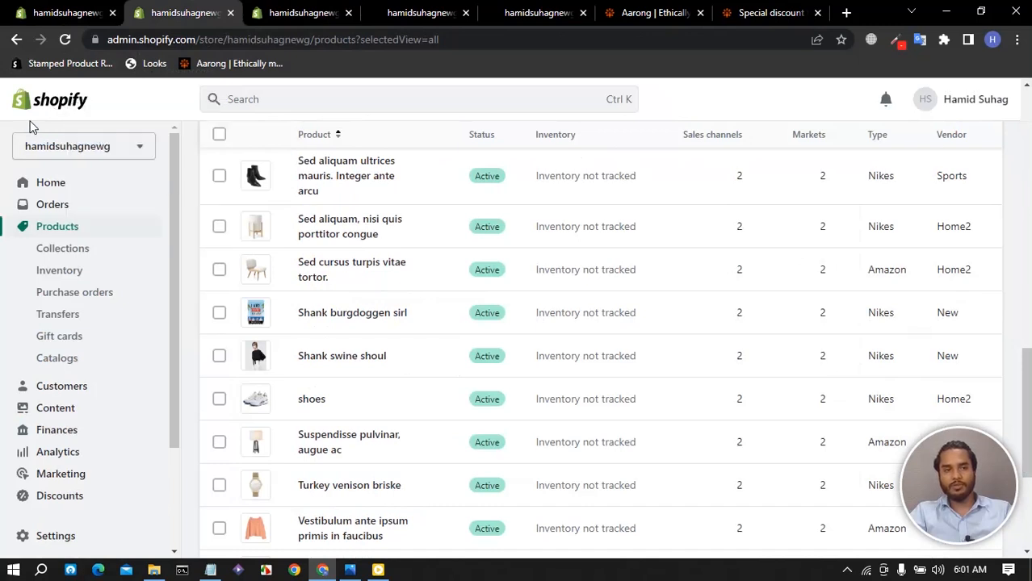
{"action": "right_click", "coordinate": [50, 186]}
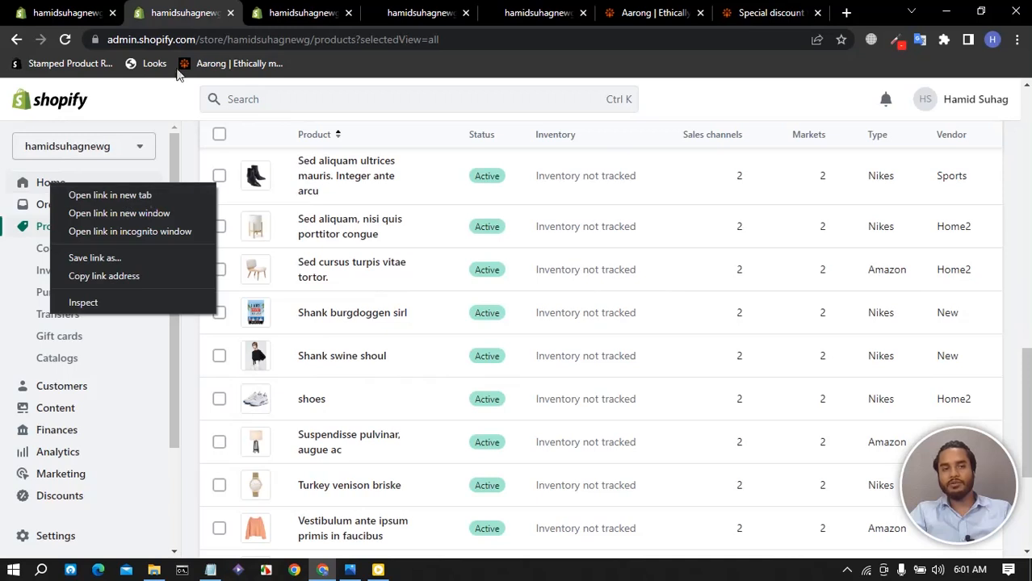
{"action": "left_click", "coordinate": [297, 18]}
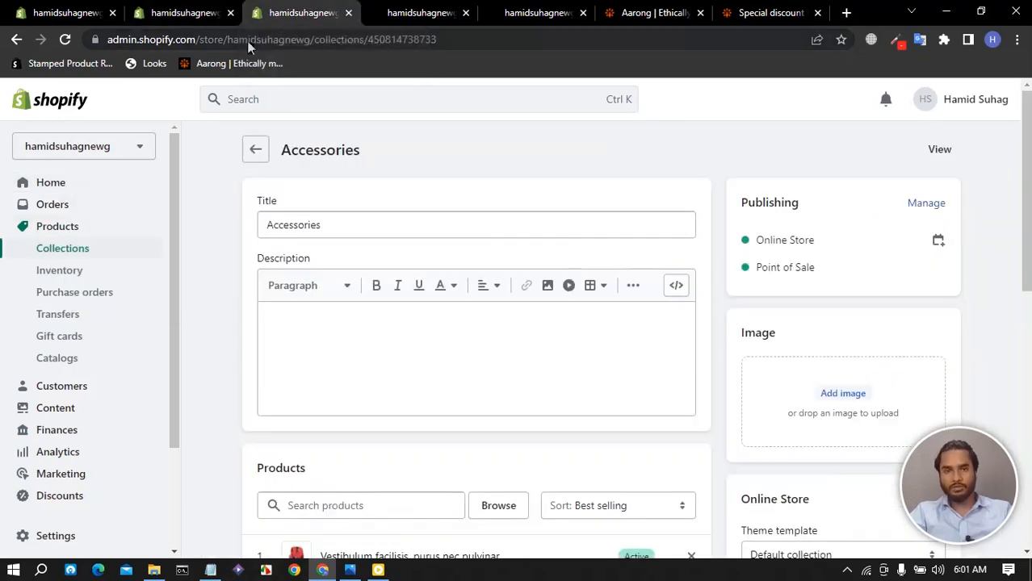
{"action": "left_click", "coordinate": [763, 12]}
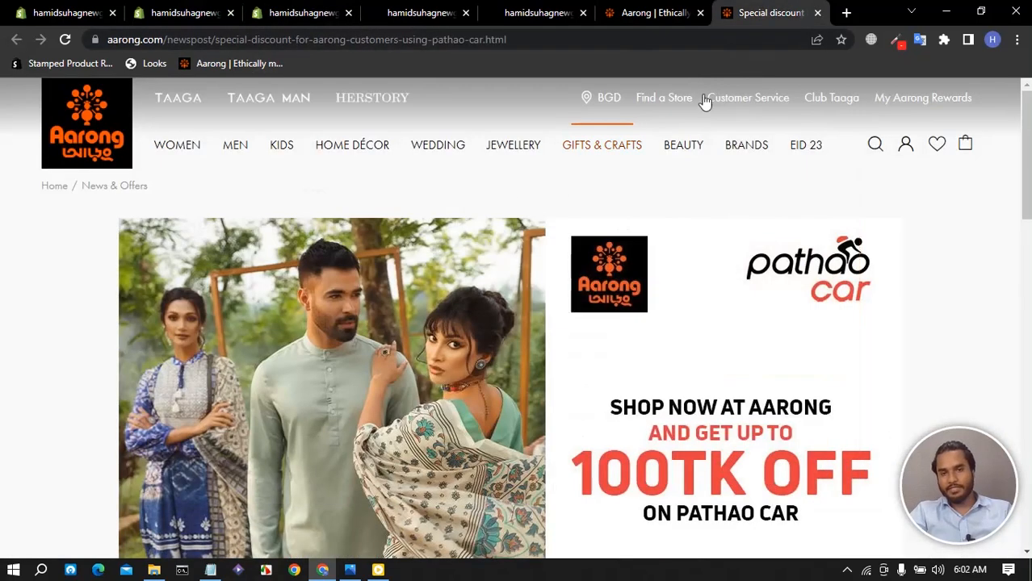
Switch to the Shopify admin's Accessories collection page and start a new blog post in the online store
{"action": "left_click", "coordinate": [289, 13]}
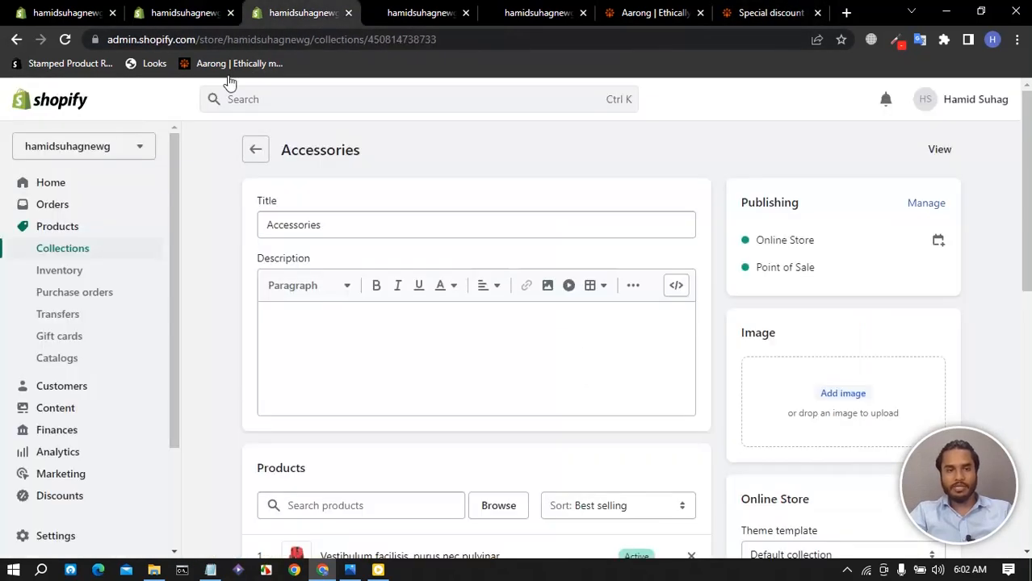
{"action": "scroll", "coordinate": [10, 305], "scroll_direction": "down", "scroll_amount": 2}
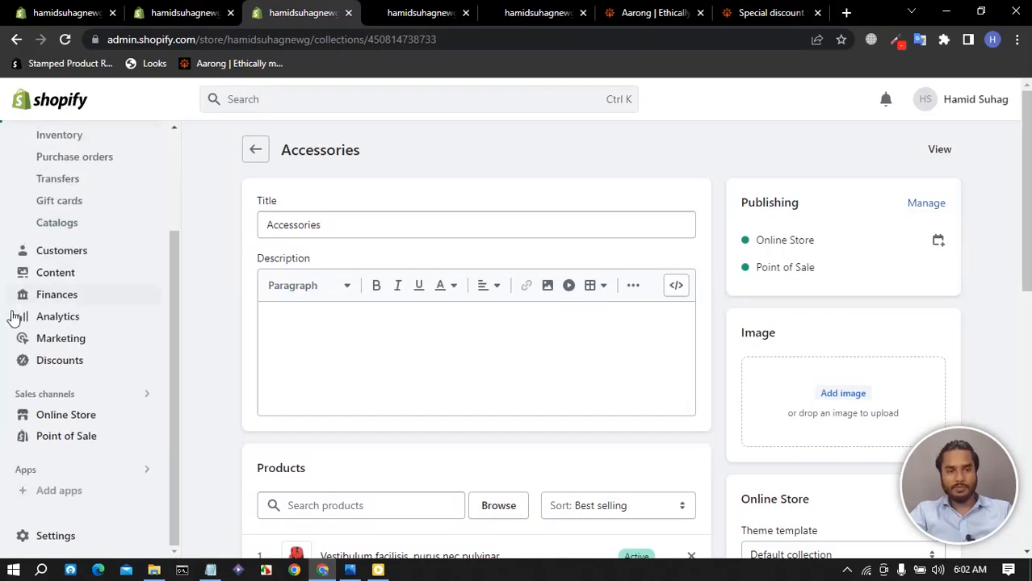
{"action": "left_click", "coordinate": [24, 415]}
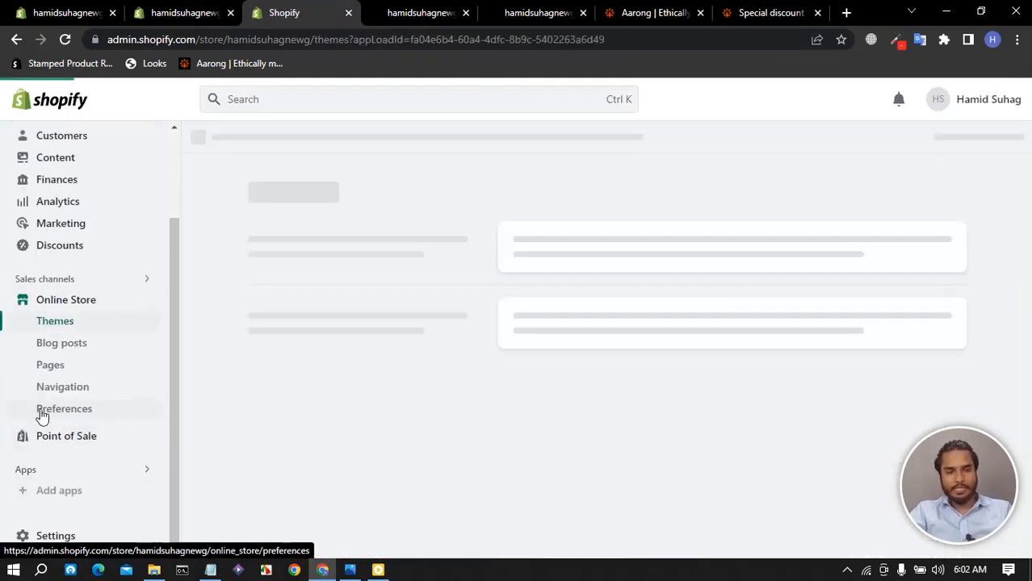
{"action": "left_click", "coordinate": [76, 345]}
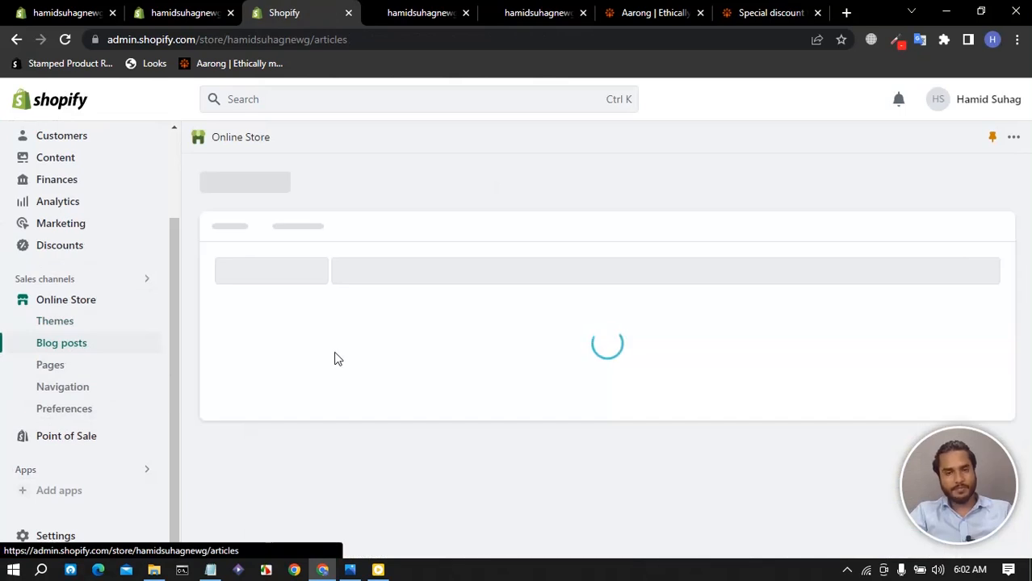
{"action": "scroll", "coordinate": [380, 351], "scroll_direction": "down", "scroll_amount": 2}
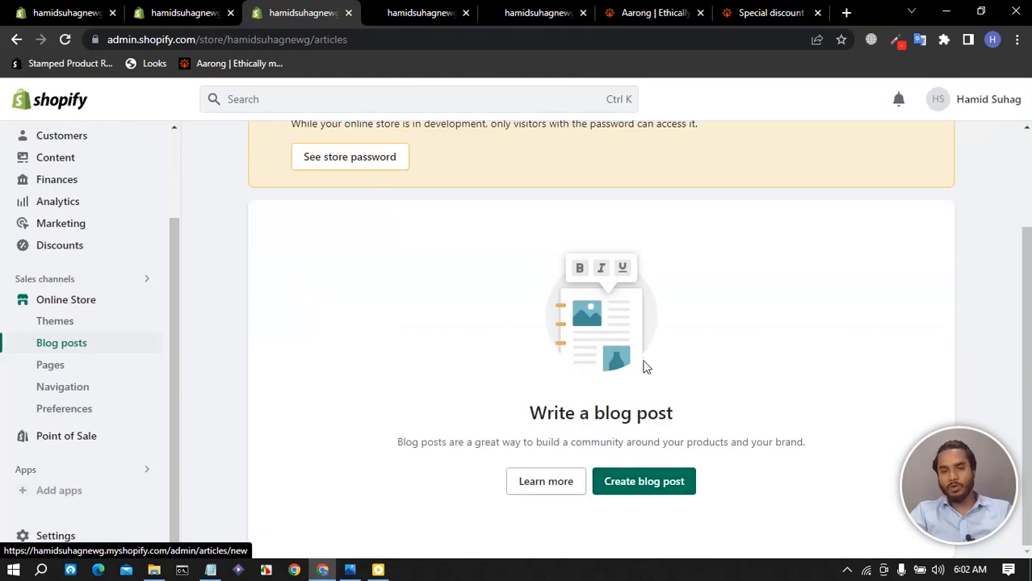
{"action": "left_click", "coordinate": [636, 488]}
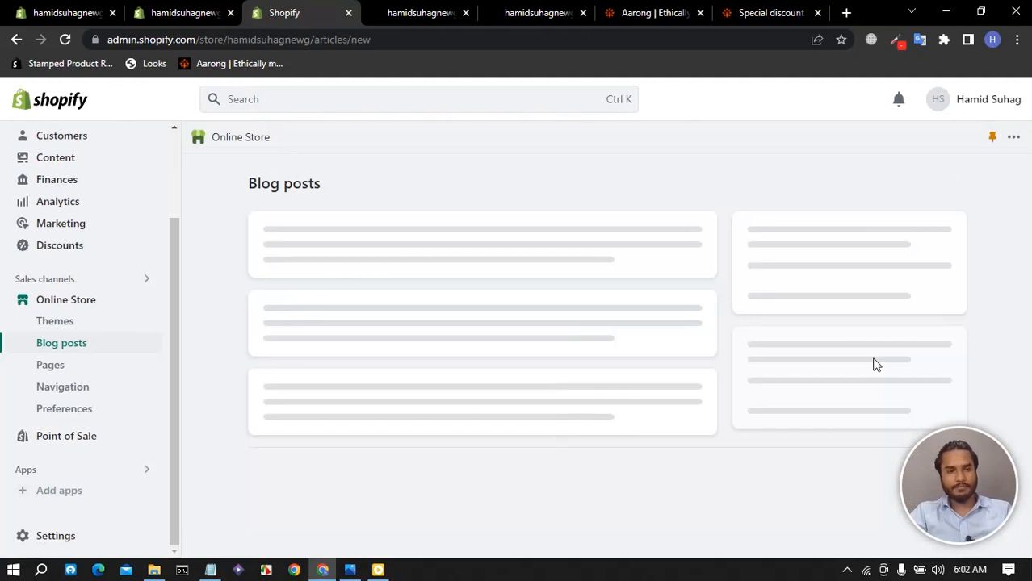
Copy the Aarong article's heading "Special discount for Aarong customers using Pathao Car" into the new Shopify blog post's title
{"action": "left_click", "coordinate": [748, 18]}
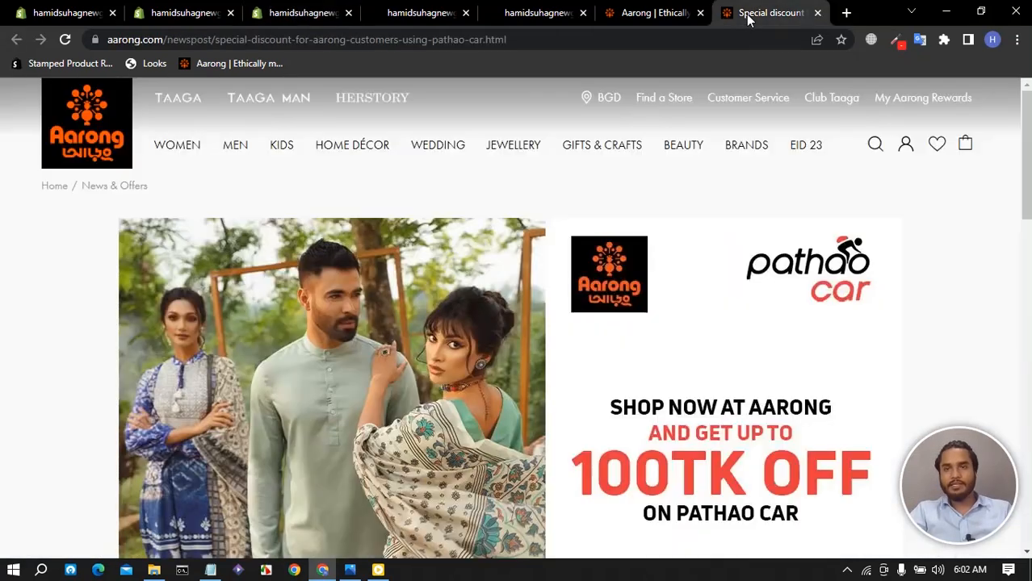
{"action": "scroll", "coordinate": [4, 339], "scroll_direction": "down", "scroll_amount": 6}
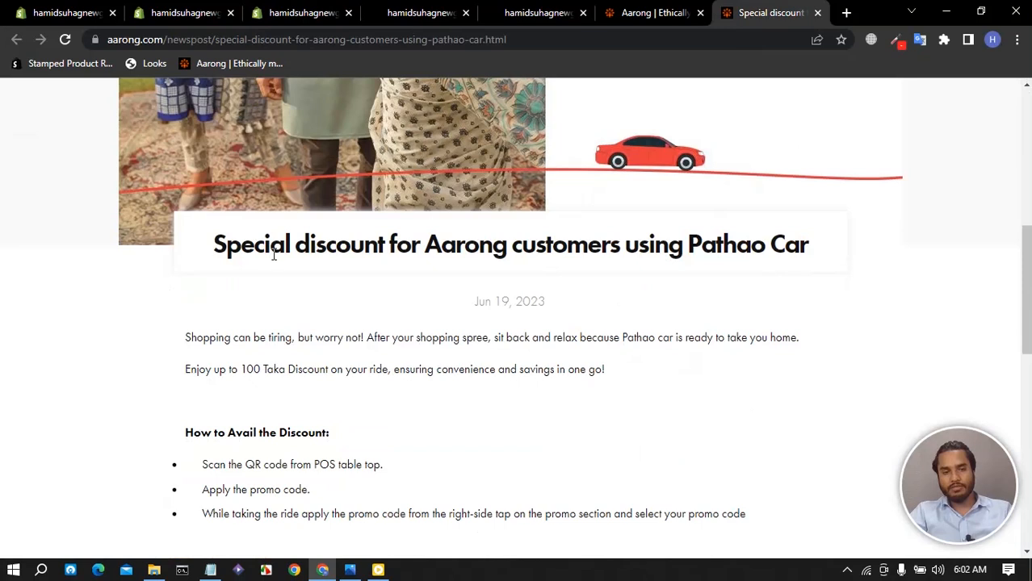
{"action": "left_click_drag", "start_coordinate": [217, 245], "coordinate": [814, 251]}
{"action": "right_click", "coordinate": [679, 255]}
{"action": "left_click", "coordinate": [755, 265]}
{"action": "left_click", "coordinate": [649, 16]}
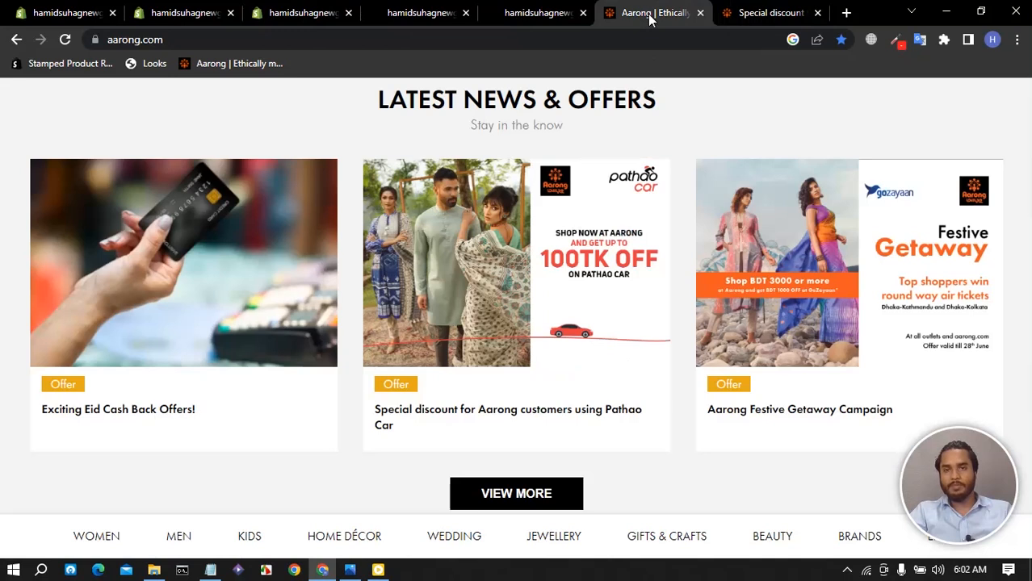
{"action": "left_click", "coordinate": [59, 15]}
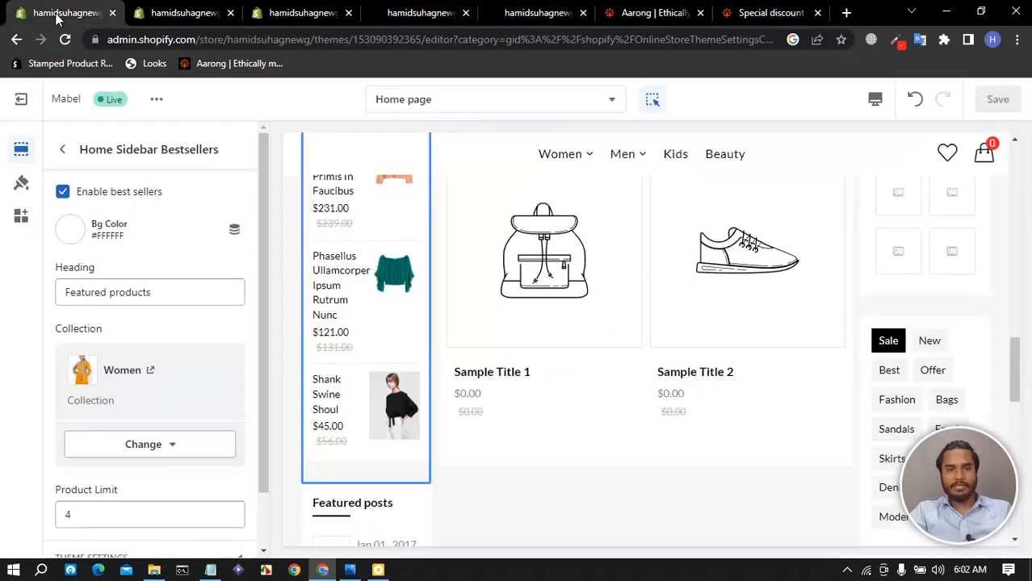
{"action": "left_click", "coordinate": [293, 14]}
{"action": "left_click", "coordinate": [367, 275]}
{"action": "key", "text": "ctrl+v"}
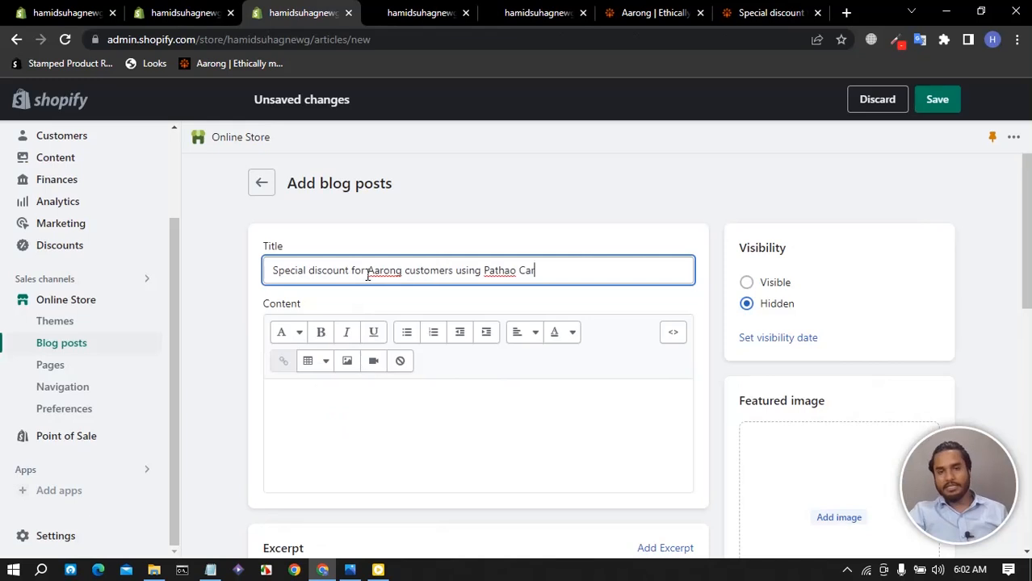
Copy the Aarong article's full body text, from "Shopping can be tiring" through "Not a member? Find out how to join"
{"action": "left_click", "coordinate": [736, 21]}
{"action": "left_click_drag", "start_coordinate": [179, 335], "coordinate": [405, 412]}
{"action": "scroll", "coordinate": [396, 411], "scroll_direction": "down", "scroll_amount": 3}
{"action": "scroll", "coordinate": [564, 264], "scroll_direction": "up", "scroll_amount": 10}
{"action": "scroll", "coordinate": [380, 420], "scroll_direction": "down", "scroll_amount": 5}
{"action": "scroll", "coordinate": [499, 477], "scroll_direction": "up", "scroll_amount": 1}
{"action": "scroll", "coordinate": [499, 476], "scroll_direction": "down", "scroll_amount": 6}
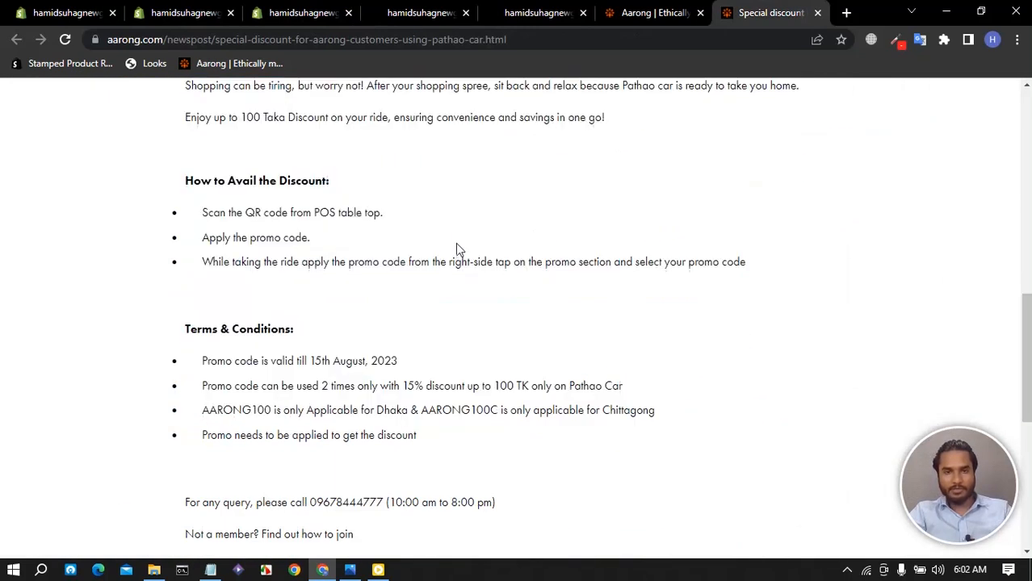
{"action": "scroll", "coordinate": [452, 246], "scroll_direction": "up", "scroll_amount": 3}
{"action": "left_click_drag", "start_coordinate": [183, 342], "coordinate": [515, 326]}
{"action": "scroll", "coordinate": [504, 410], "scroll_direction": "down", "scroll_amount": 3}
{"action": "scroll", "coordinate": [506, 407], "scroll_direction": "down", "scroll_amount": 3}
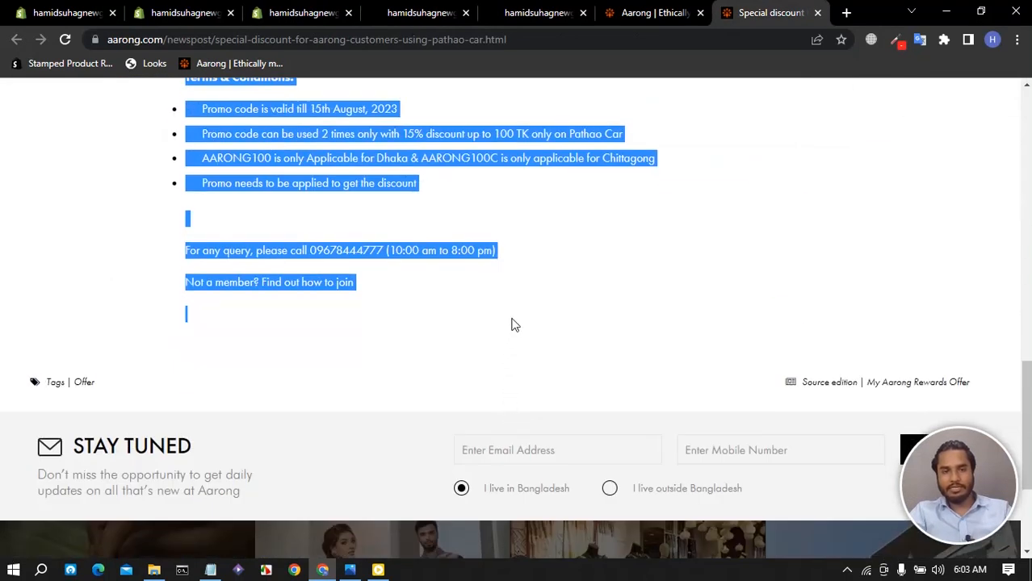
{"action": "right_click", "coordinate": [315, 168]}
{"action": "left_click", "coordinate": [347, 176]}
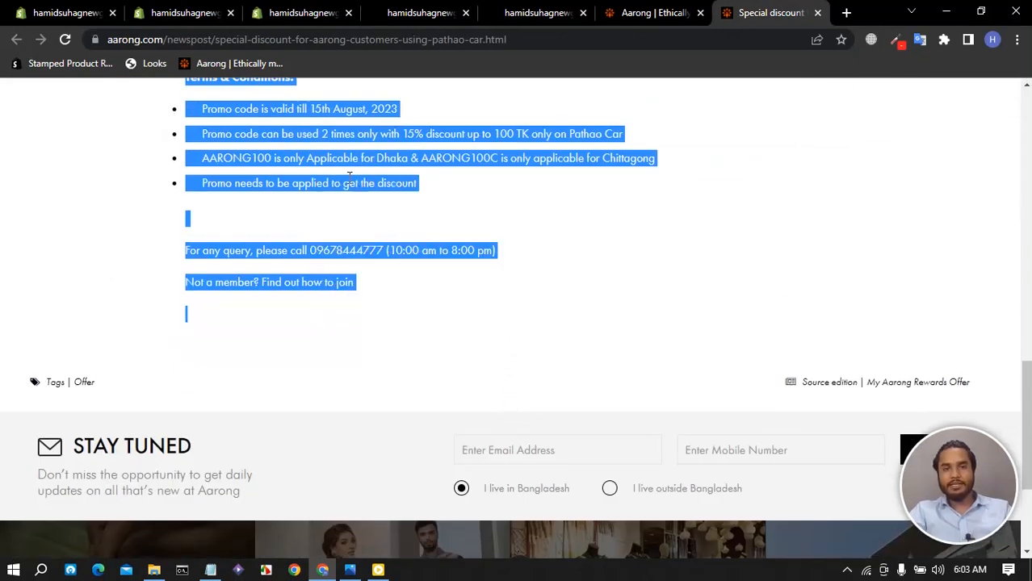
Return to the Shopify blog post draft and paste the copied article text as its content
{"action": "left_click", "coordinate": [174, 14]}
{"action": "left_click", "coordinate": [71, 14]}
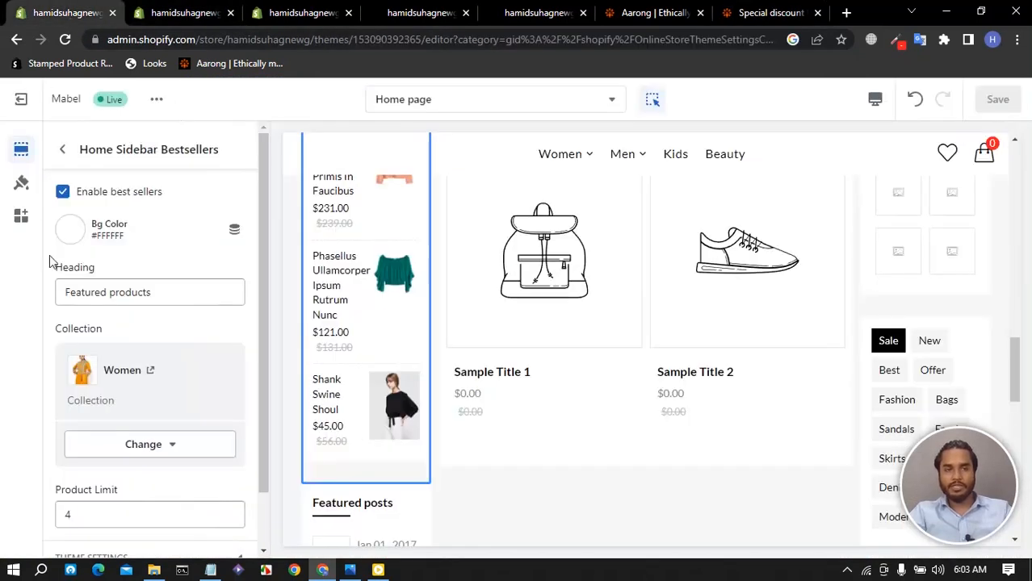
{"action": "left_click", "coordinate": [309, 15]}
{"action": "left_click", "coordinate": [347, 422]}
{"action": "key", "text": "ctrl+v"}
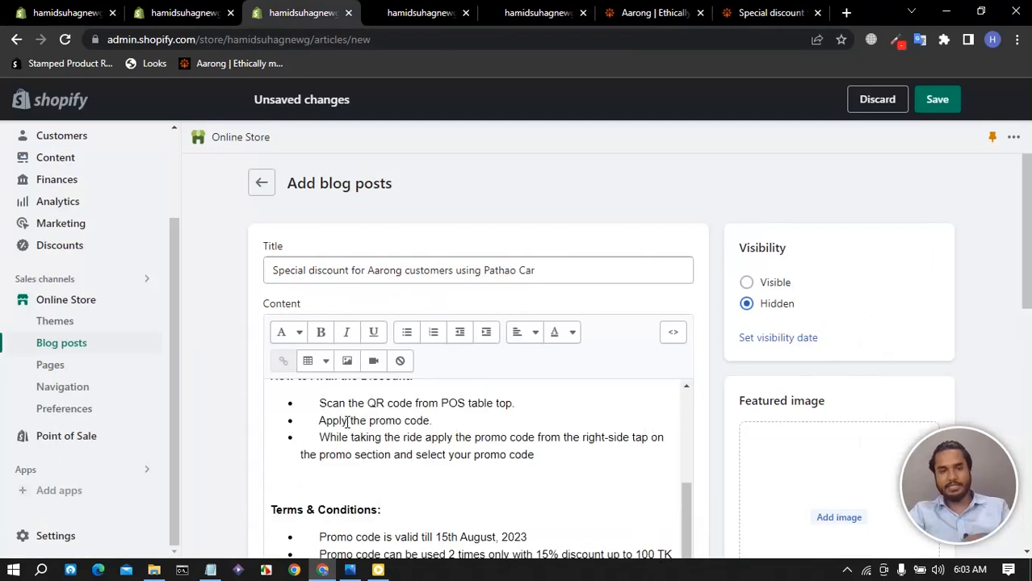
Save the Pathao Car offer image from Aarong's home page to Downloads as News-_-Event_1.webp, and return to the Shopify admin
{"action": "left_click", "coordinate": [668, 12]}
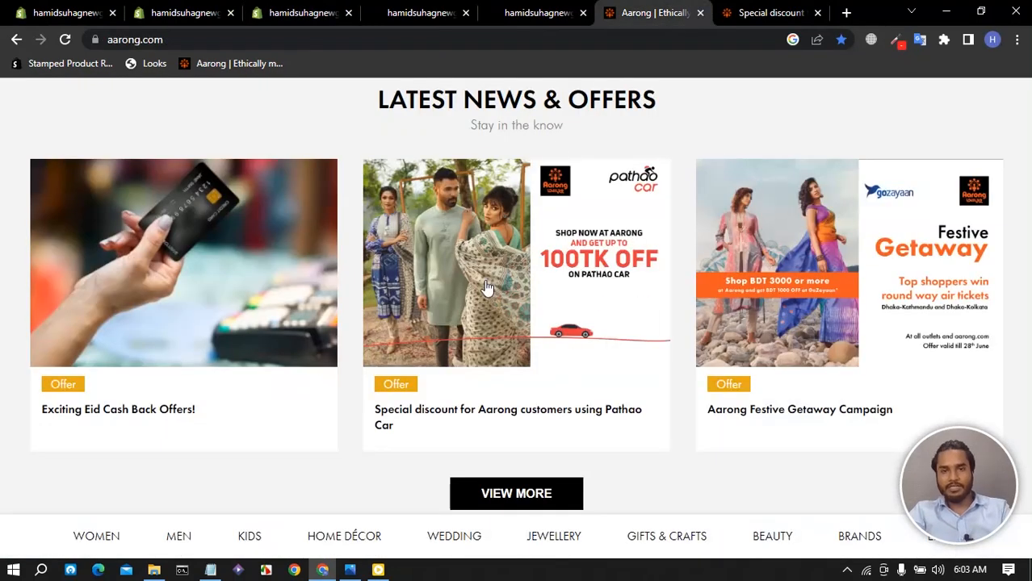
{"action": "right_click", "coordinate": [464, 237]}
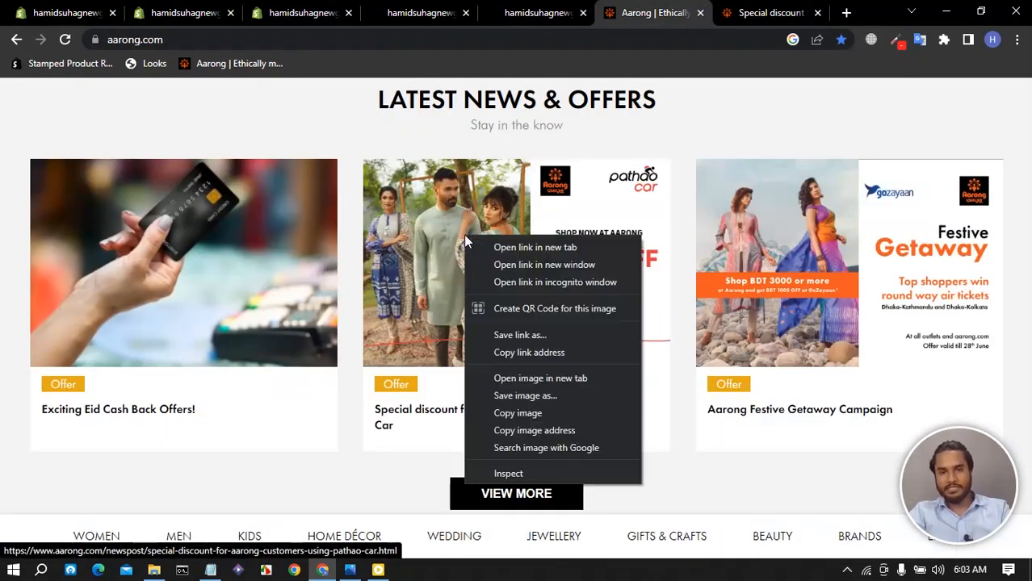
{"action": "left_click", "coordinate": [519, 398]}
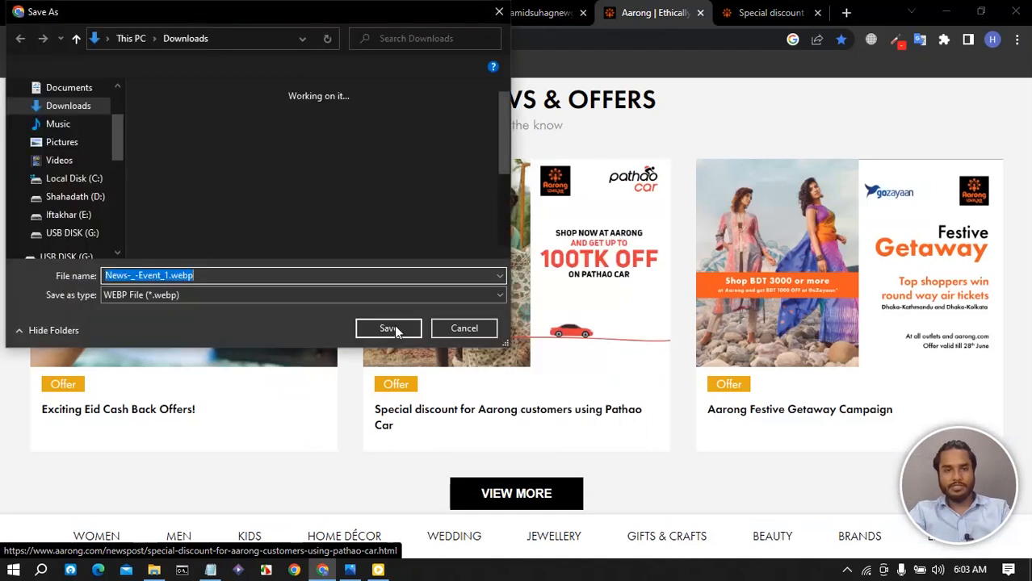
{"action": "left_click", "coordinate": [385, 327]}
{"action": "left_click", "coordinate": [181, 13]}
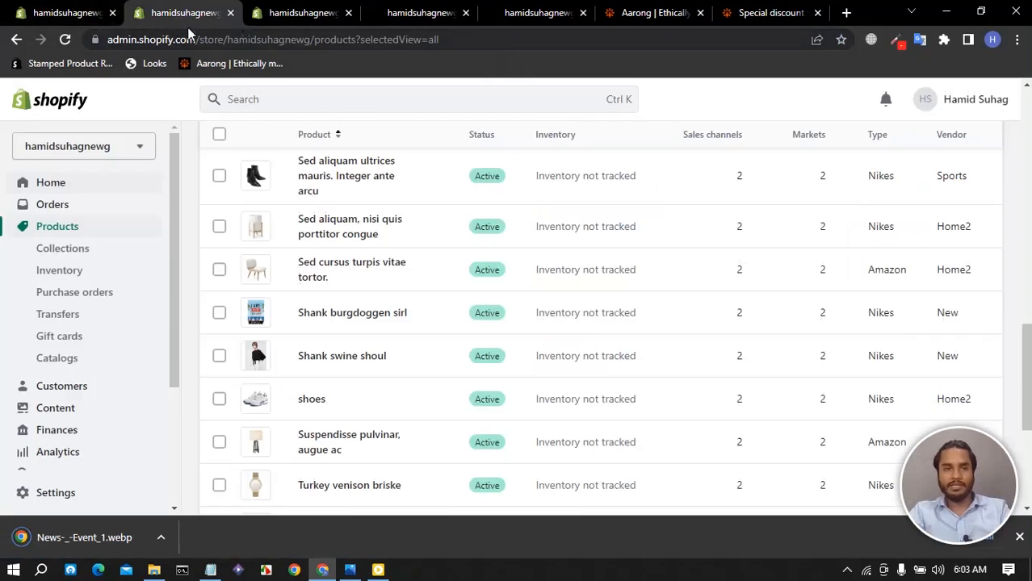
Return to the blog post draft and add the downloaded Pathao Car offer image as its featured image
{"action": "left_click", "coordinate": [293, 15]}
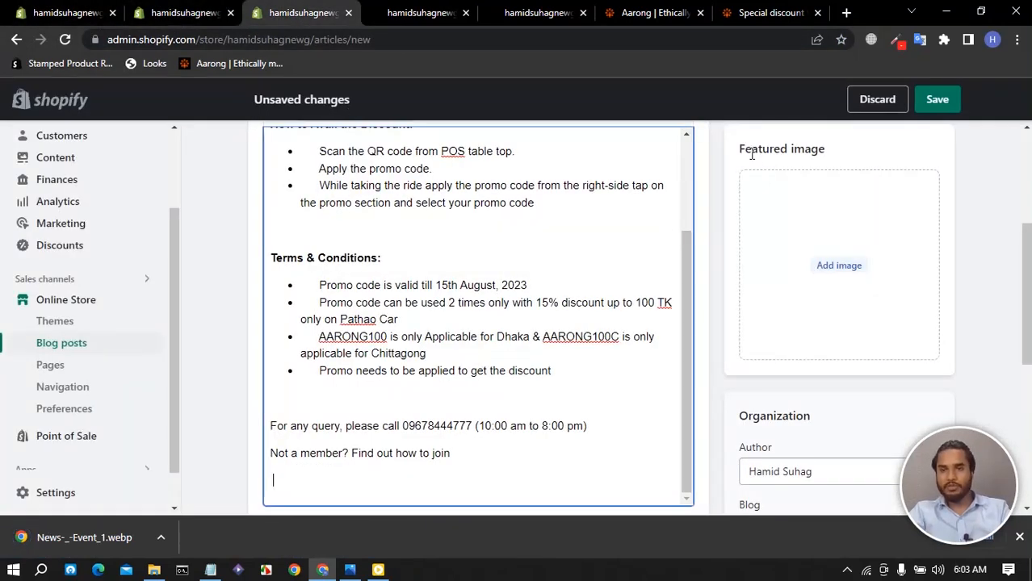
{"action": "left_click", "coordinate": [904, 349]}
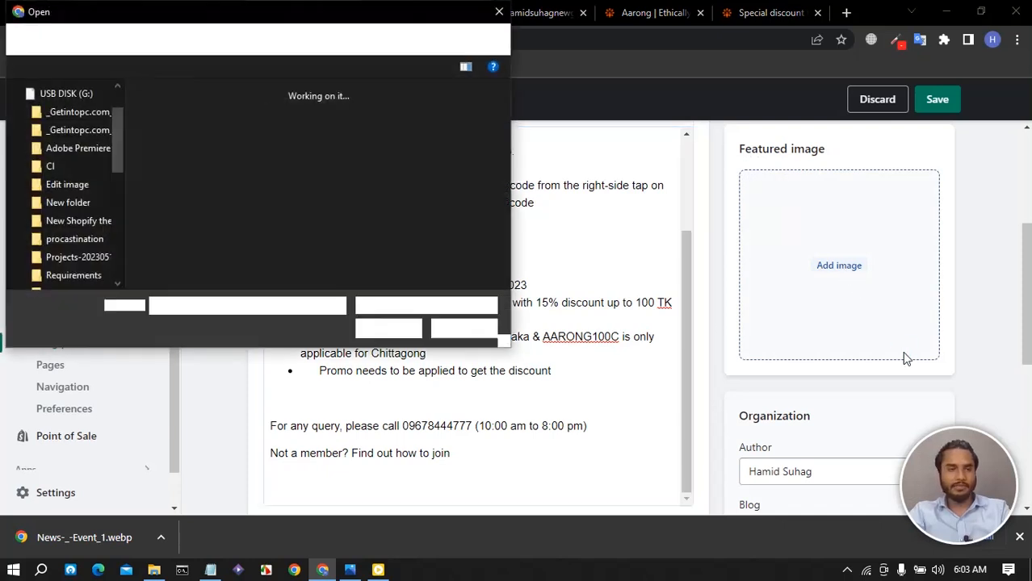
{"action": "left_click", "coordinate": [168, 145]}
{"action": "left_click", "coordinate": [388, 327]}
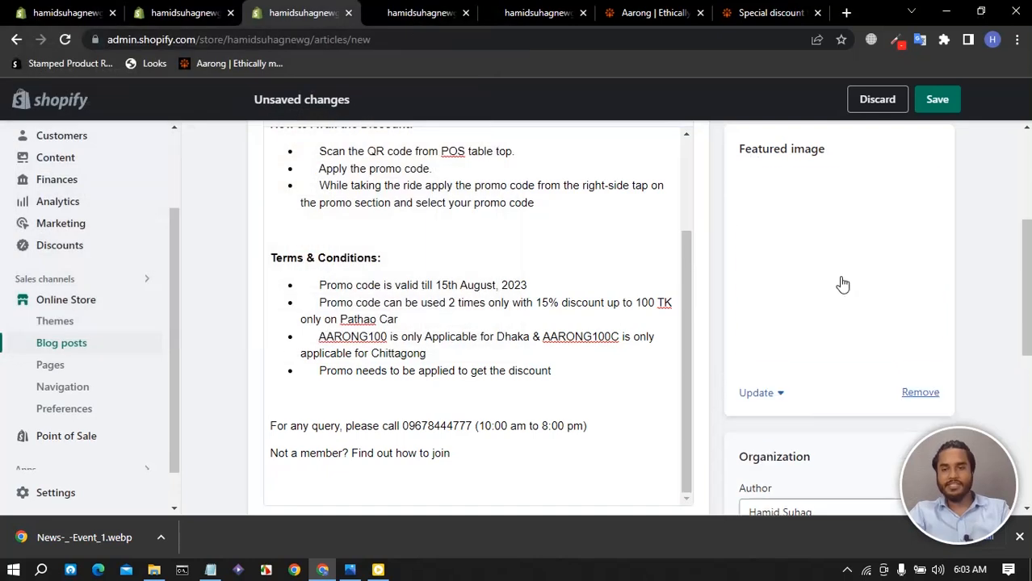
Check the post's available author and blog choices under Organization, keeping both selections
{"action": "scroll", "coordinate": [878, 339], "scroll_direction": "down", "scroll_amount": 3}
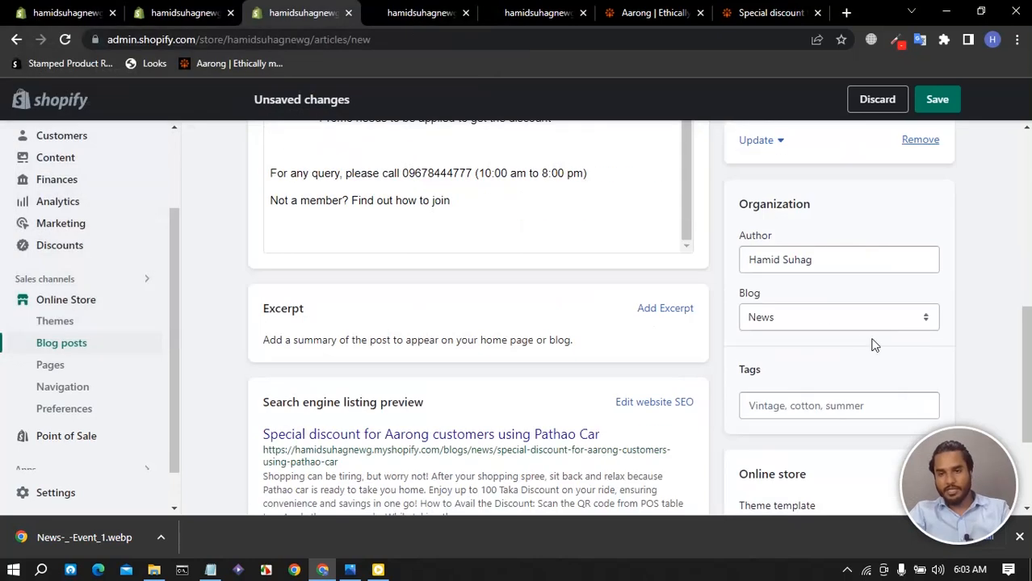
{"action": "left_click", "coordinate": [840, 259]}
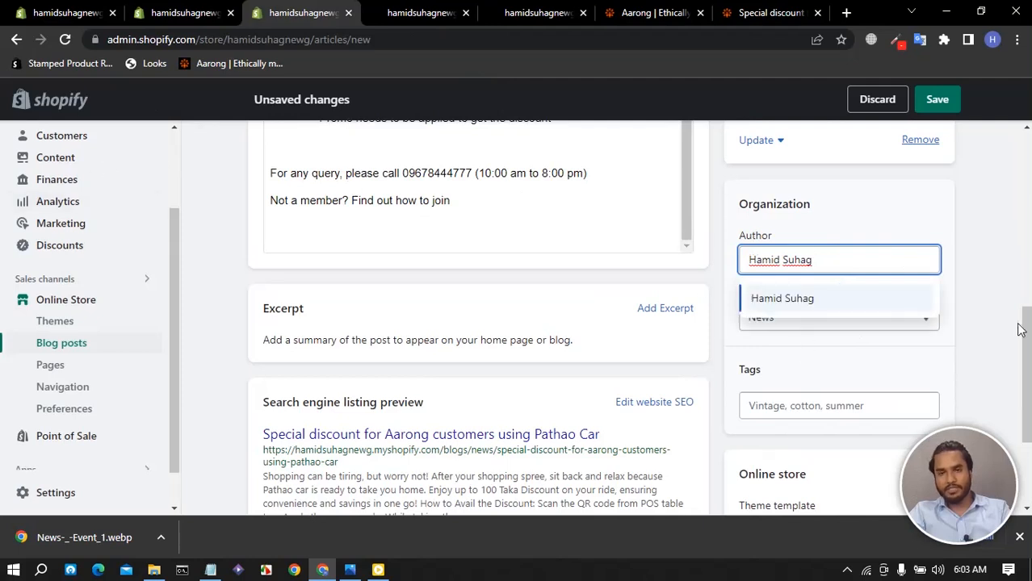
{"action": "left_click", "coordinate": [980, 340]}
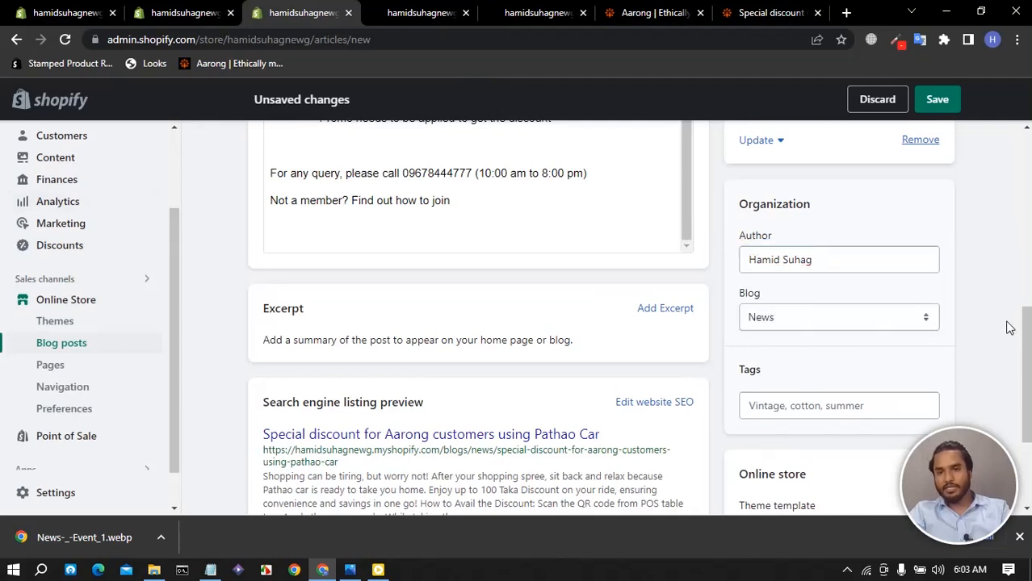
{"action": "left_click", "coordinate": [792, 321]}
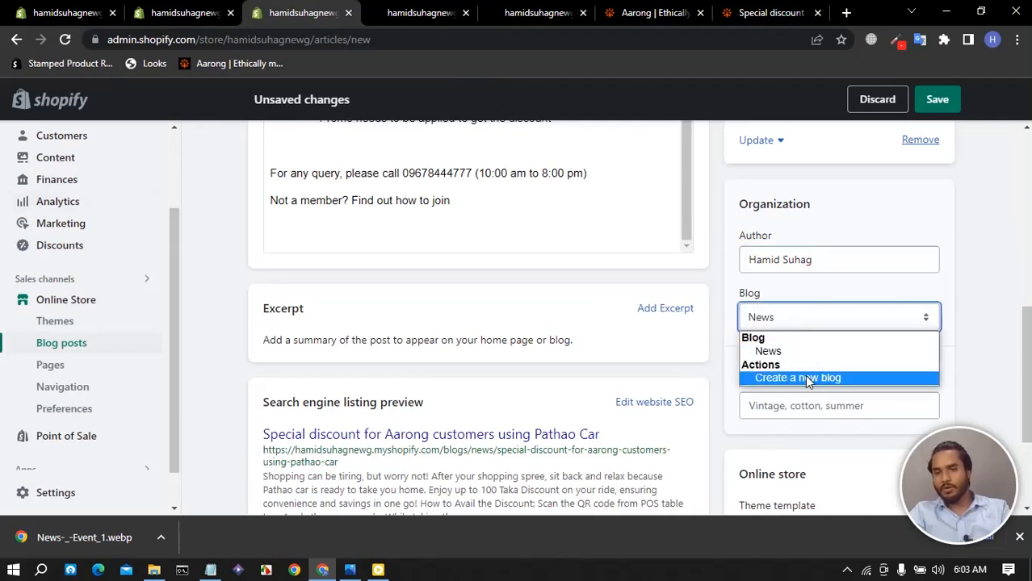
{"action": "left_click", "coordinate": [956, 271]}
{"action": "left_click", "coordinate": [967, 269]}
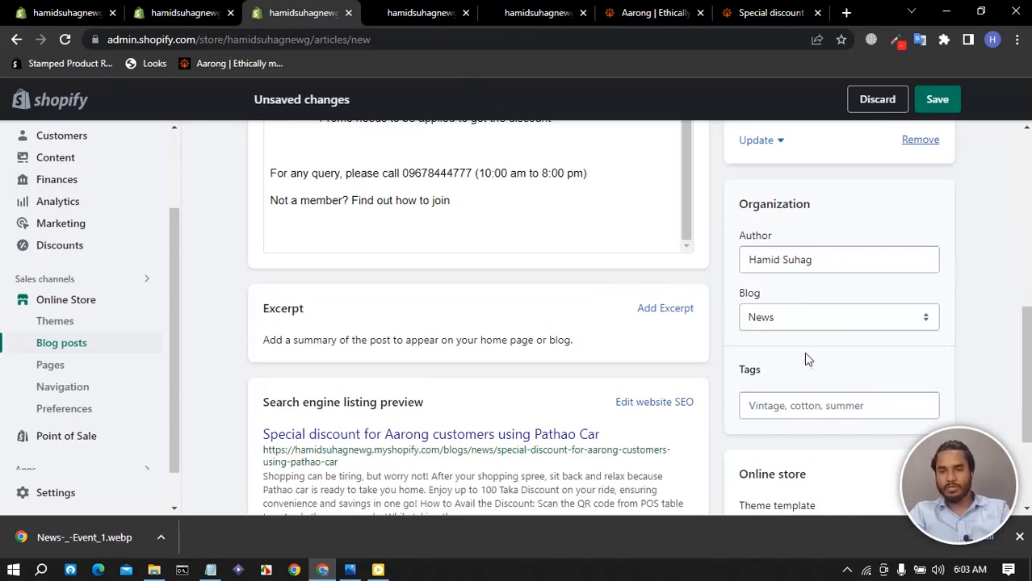
Copy "Special discount" from the post's title into its Tags field
{"action": "left_click", "coordinate": [766, 406]}
{"action": "scroll", "coordinate": [339, 311], "scroll_direction": "up", "scroll_amount": 10}
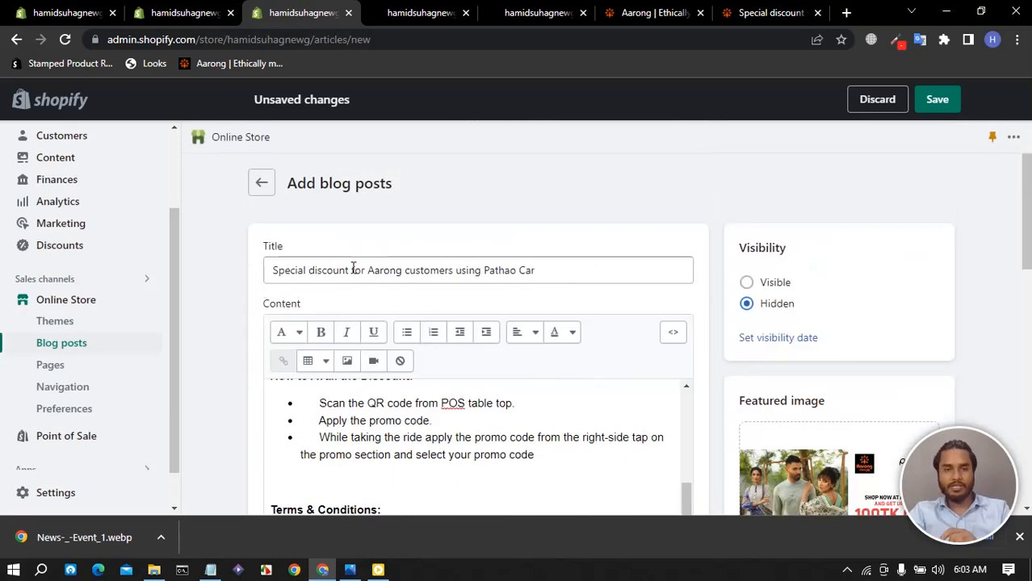
{"action": "left_click_drag", "start_coordinate": [352, 270], "coordinate": [269, 269]}
{"action": "right_click", "coordinate": [296, 276]}
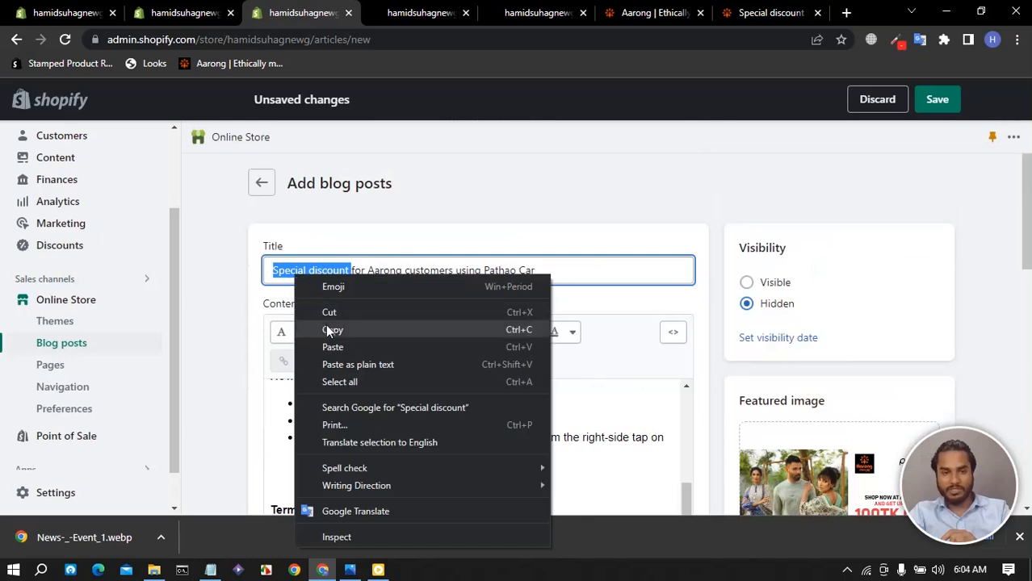
{"action": "left_click", "coordinate": [323, 330]}
{"action": "scroll", "coordinate": [850, 336], "scroll_direction": "down", "scroll_amount": 10}
{"action": "left_click", "coordinate": [799, 239]}
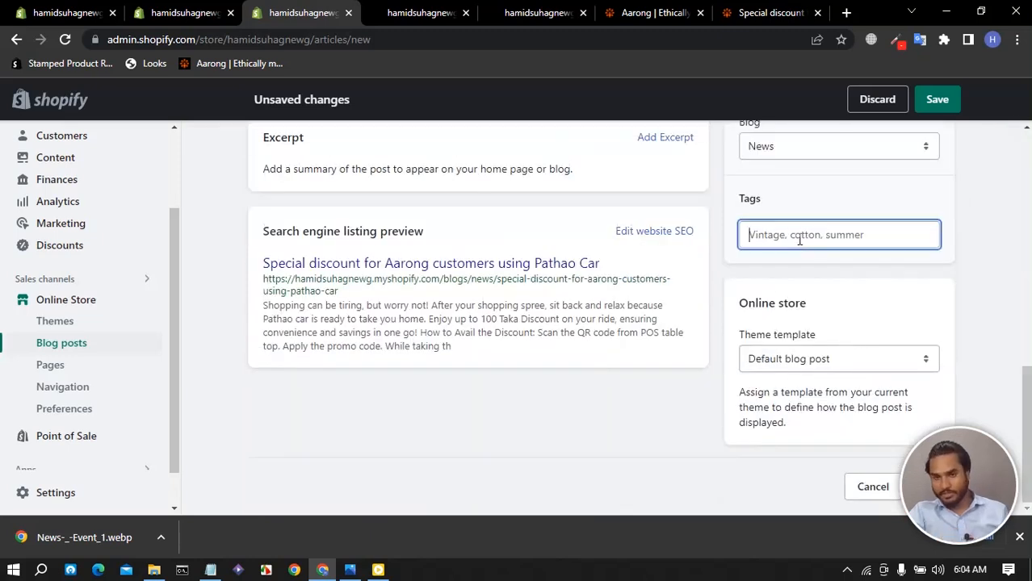
{"action": "key", "text": "ctrl+v"}
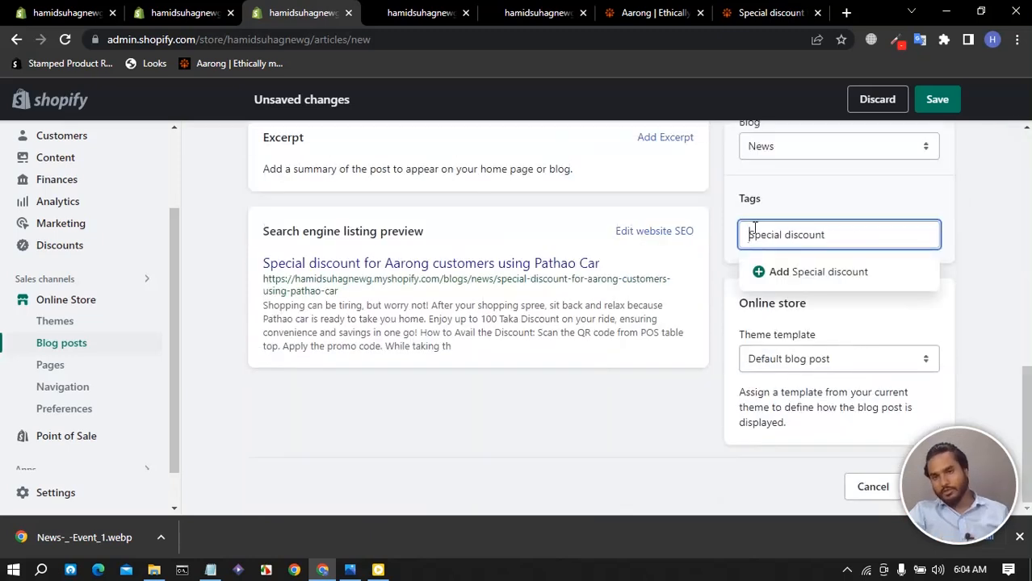
Copy "aarong" from the Aarong article's web address, put it before the pending tag text, and add the tag "aarong Special discount"
{"action": "left_click", "coordinate": [767, 13]}
{"action": "left_click_drag", "start_coordinate": [140, 39], "coordinate": [162, 40]}
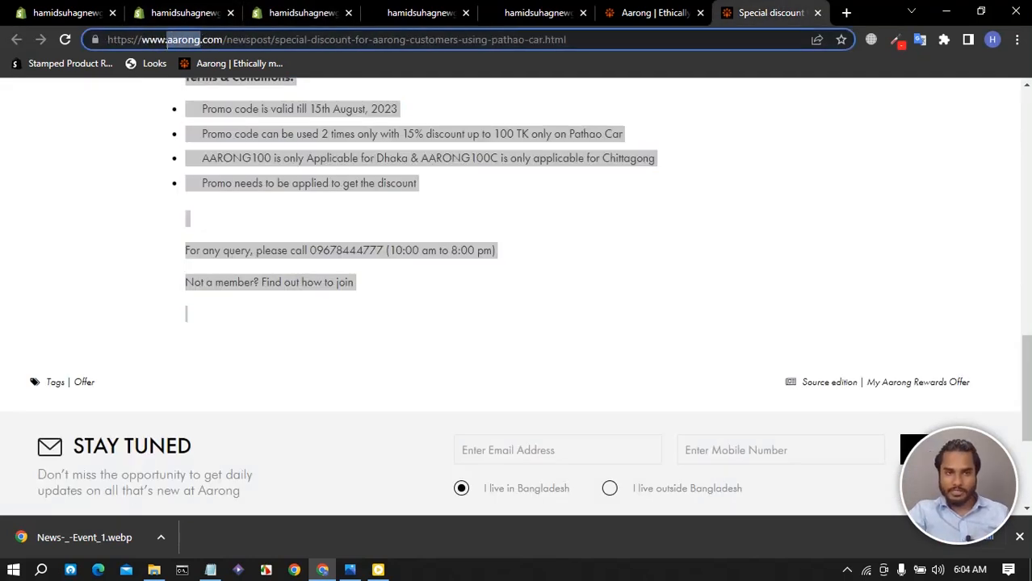
{"action": "right_click", "coordinate": [180, 41]}
{"action": "left_click", "coordinate": [209, 118]}
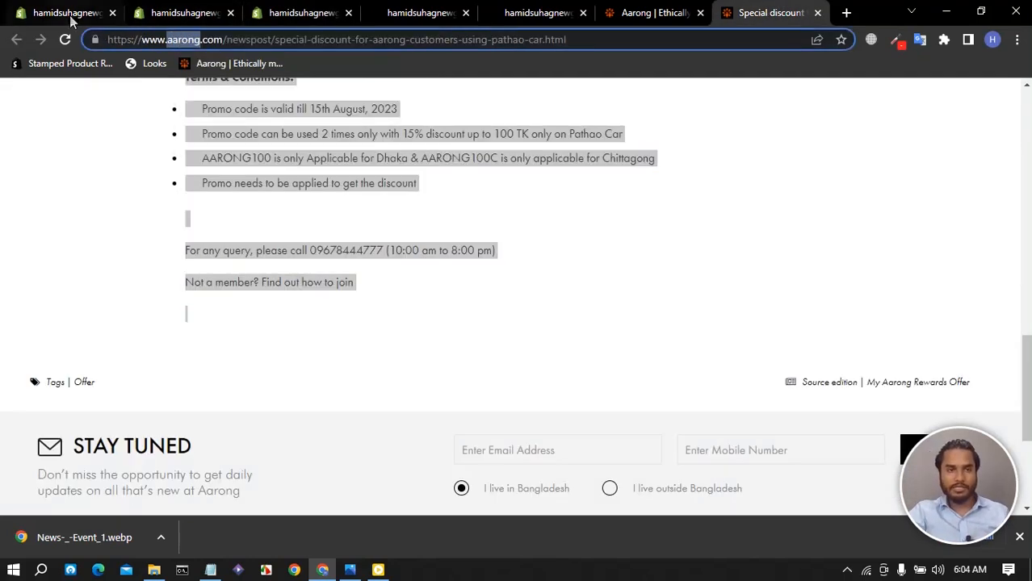
{"action": "left_click", "coordinate": [68, 13]}
{"action": "left_click", "coordinate": [297, 14]}
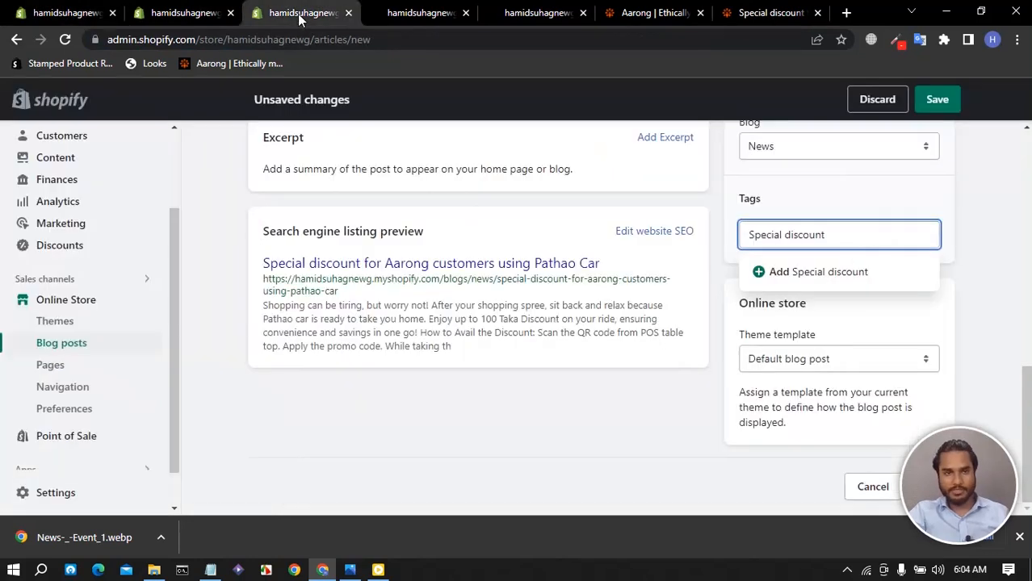
{"action": "key", "text": "ctrl+v"}
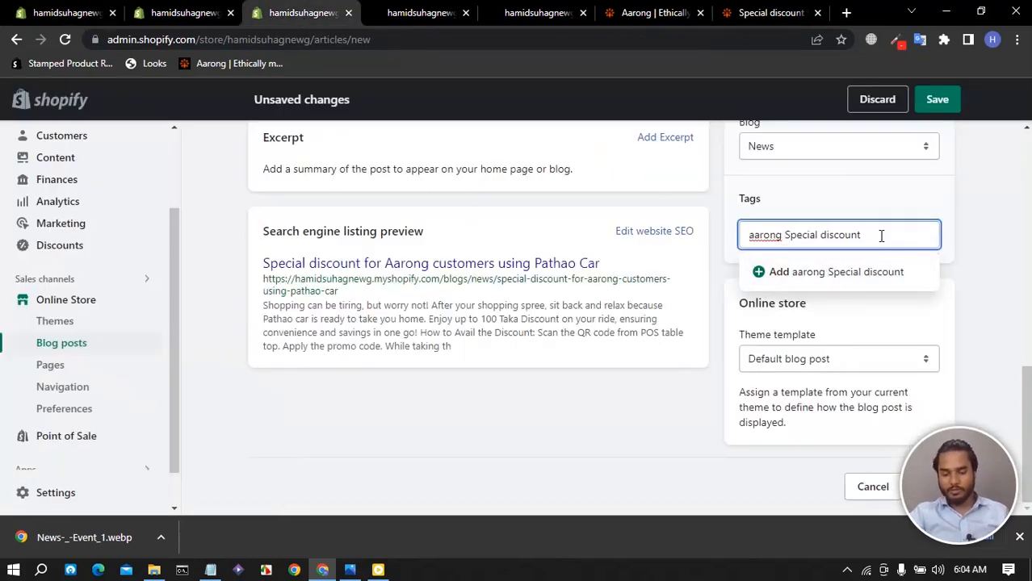
{"action": "key", "text": "Return"}
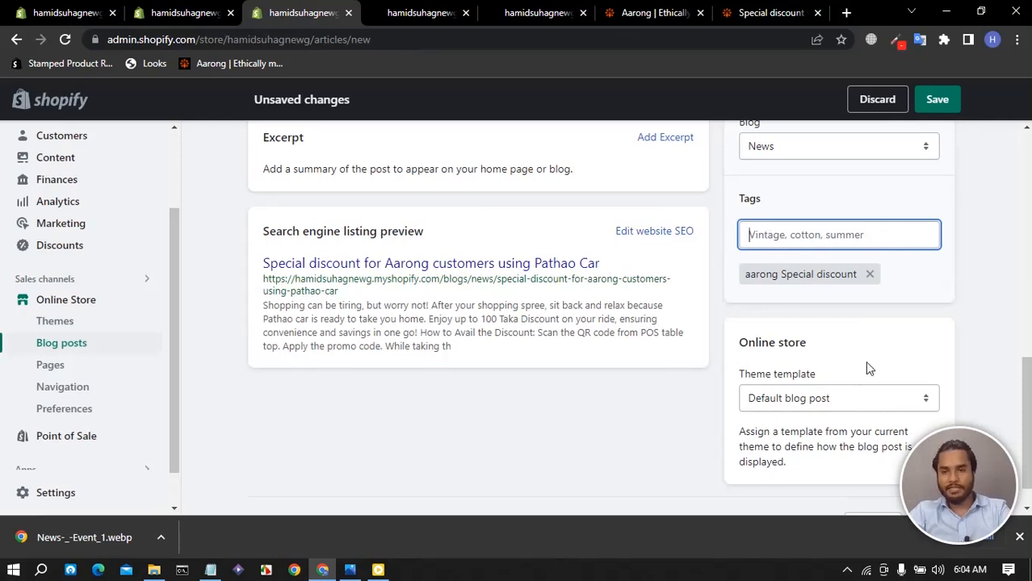
Set the blog post's visibility to Visible
{"action": "scroll", "coordinate": [468, 361], "scroll_direction": "up", "scroll_amount": 3}
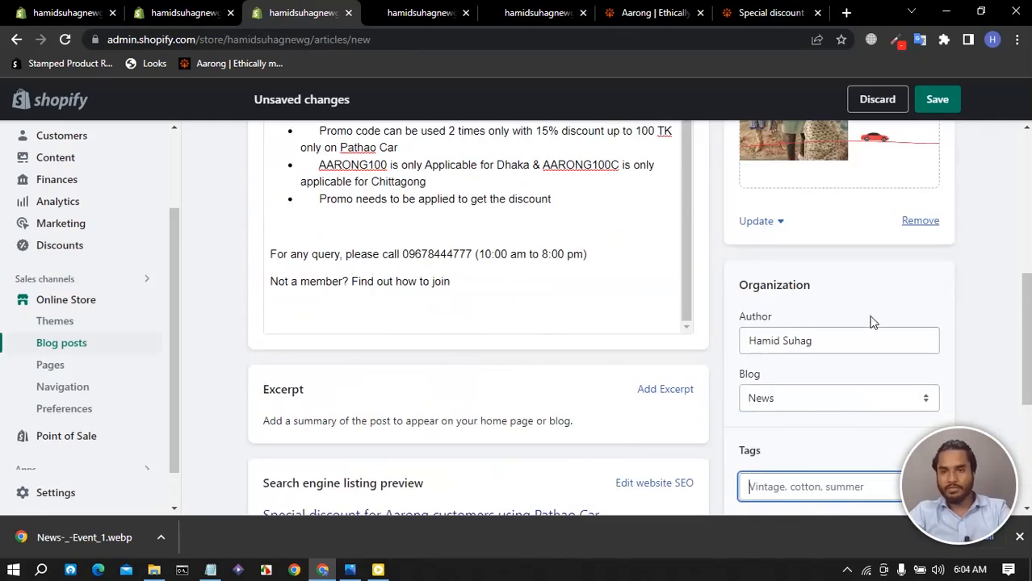
{"action": "scroll", "coordinate": [870, 327], "scroll_direction": "up", "scroll_amount": 5}
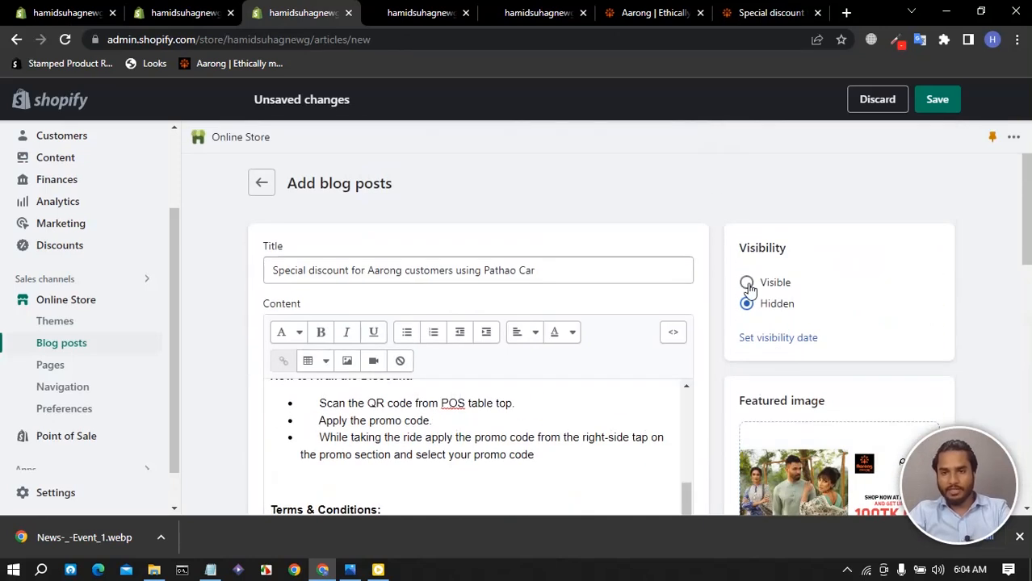
{"action": "left_click", "coordinate": [746, 283]}
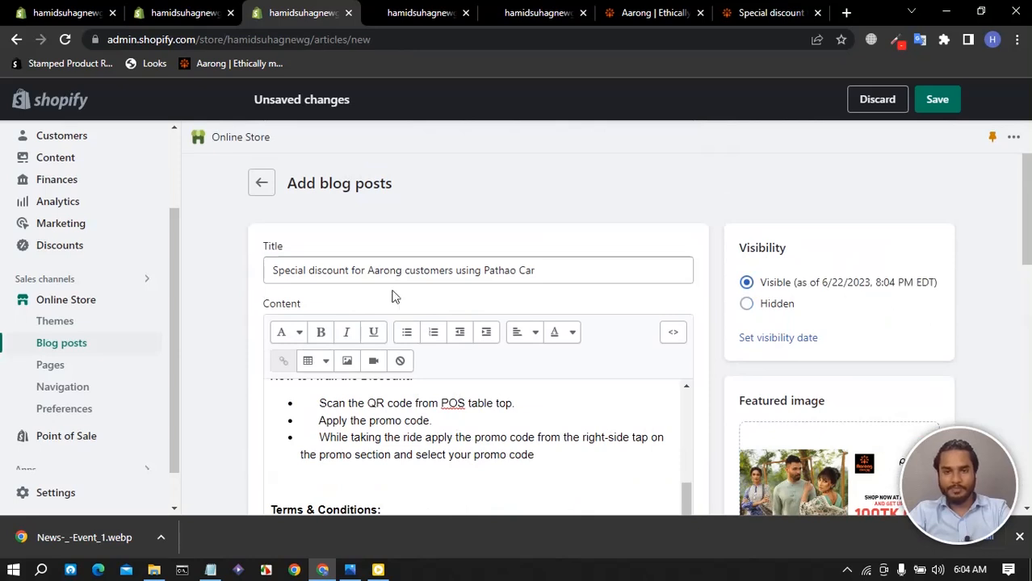
{"action": "scroll", "coordinate": [630, 297], "scroll_direction": "down", "scroll_amount": 3}
{"action": "scroll", "coordinate": [793, 306], "scroll_direction": "up", "scroll_amount": 3}
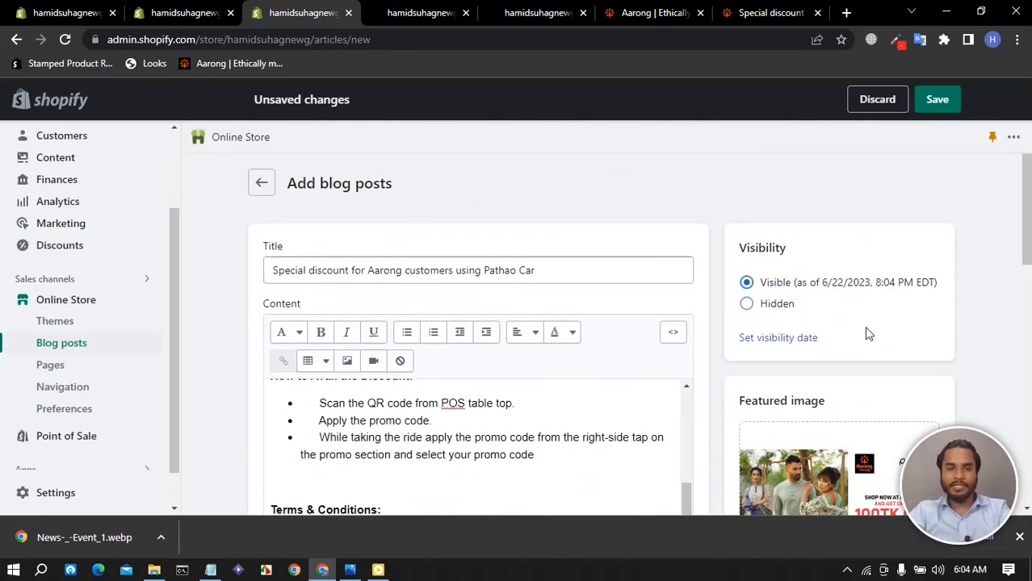
Insert blank space above the opening "Shopping can be tiring" paragraph in the post's content
{"action": "scroll", "coordinate": [820, 321], "scroll_direction": "down", "scroll_amount": 3}
{"action": "scroll", "coordinate": [406, 341], "scroll_direction": "up", "scroll_amount": 2}
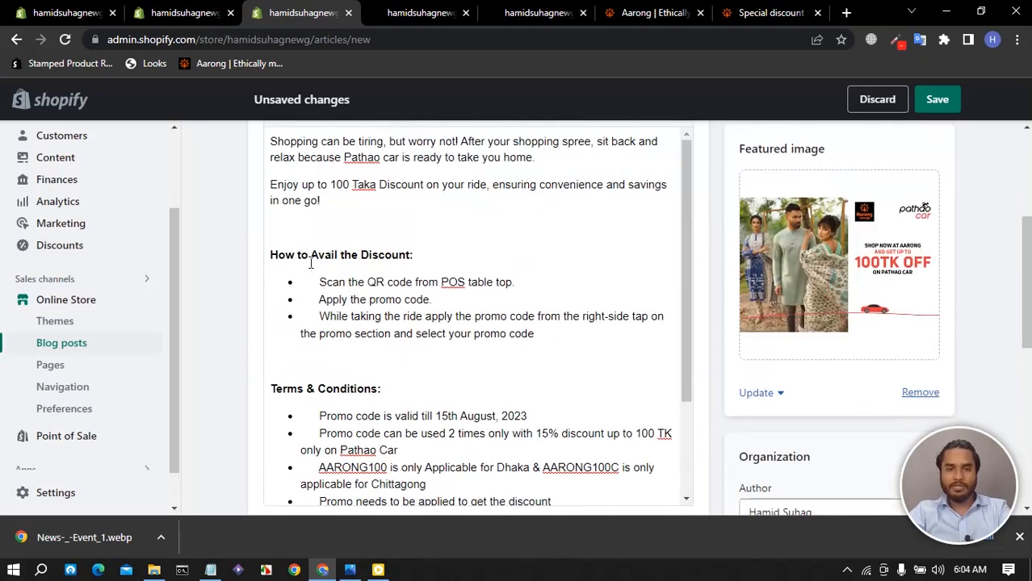
{"action": "scroll", "coordinate": [323, 242], "scroll_direction": "up", "scroll_amount": 3}
{"action": "left_click", "coordinate": [271, 393]}
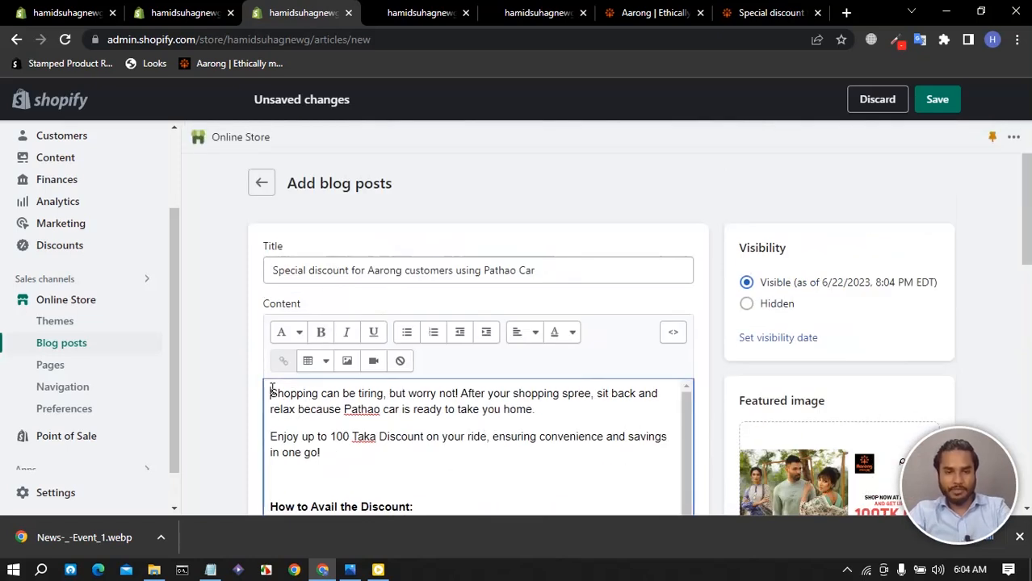
{"action": "key", "text": "Return"}
{"action": "key", "text": "Return"}
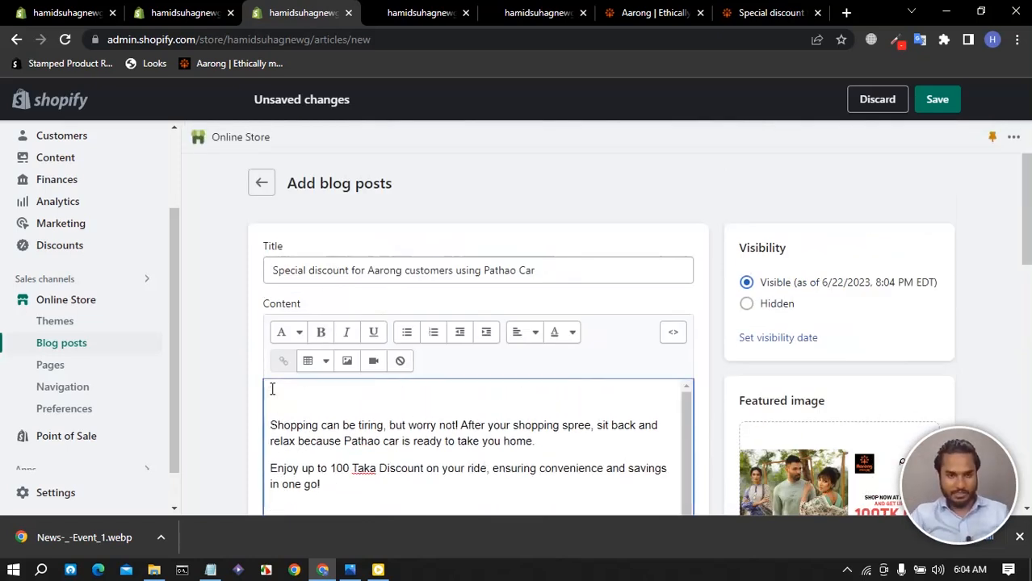
Make the opening "Shopping can be tiring" paragraph bold and save the blog post
{"action": "left_click_drag", "start_coordinate": [543, 434], "coordinate": [260, 396]}
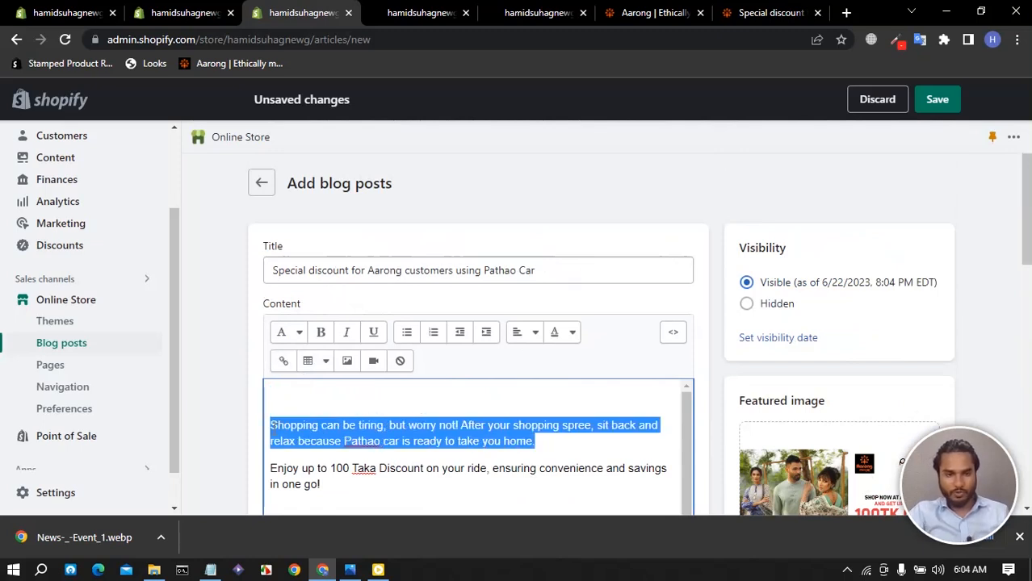
{"action": "left_click", "coordinate": [321, 333]}
{"action": "left_click", "coordinate": [392, 428]}
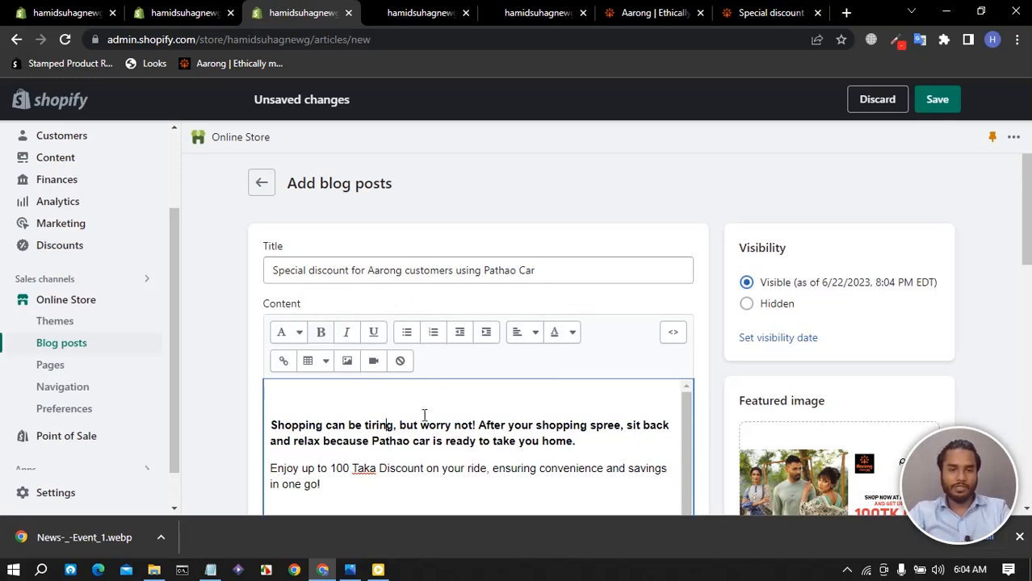
{"action": "scroll", "coordinate": [423, 418], "scroll_direction": "down", "scroll_amount": 5}
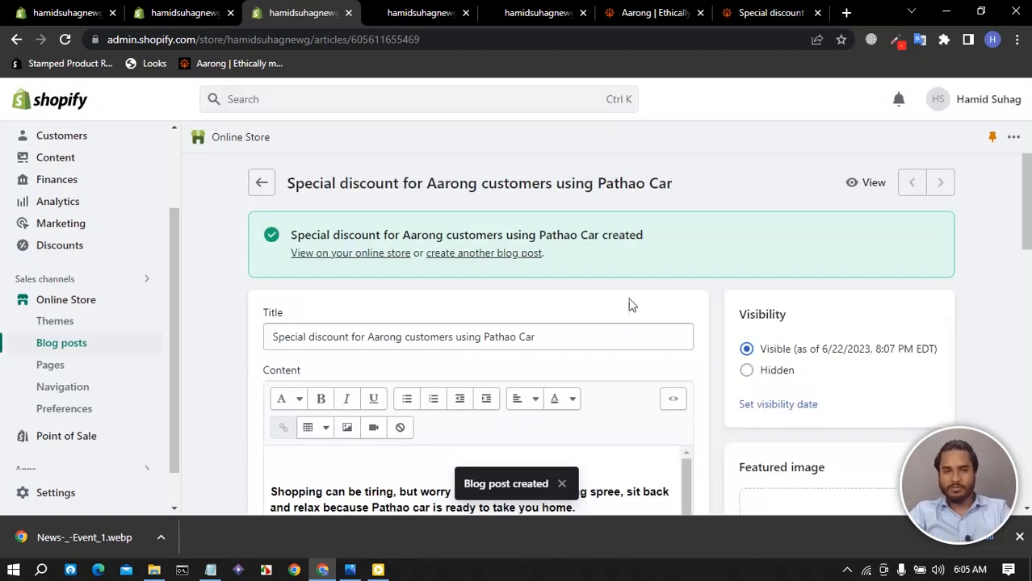
Go back to the list of blog posts and start a new blog post
{"action": "left_click", "coordinate": [81, 344]}
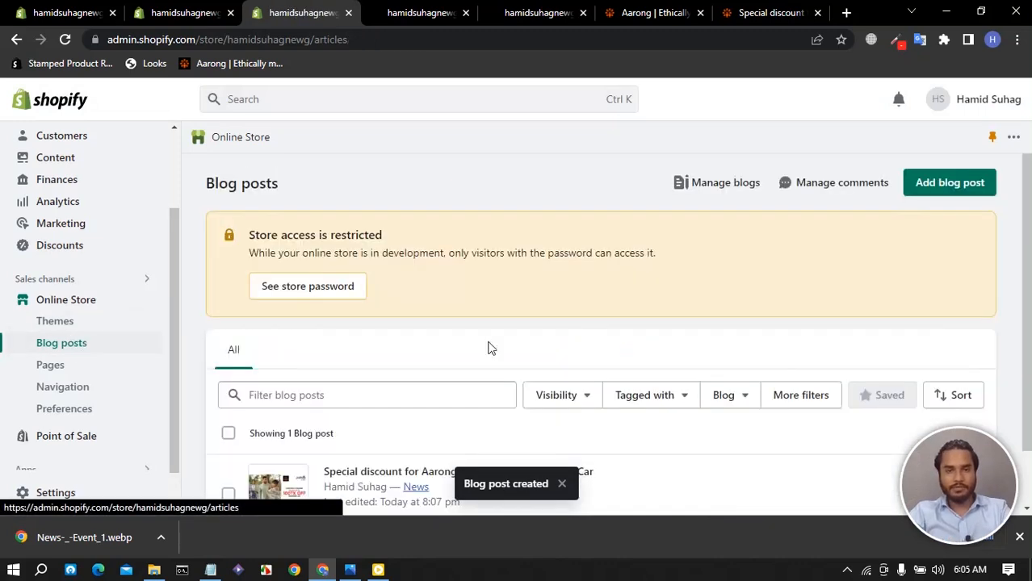
{"action": "scroll", "coordinate": [500, 348], "scroll_direction": "down", "scroll_amount": 1}
{"action": "scroll", "coordinate": [916, 142], "scroll_direction": "up", "scroll_amount": 1}
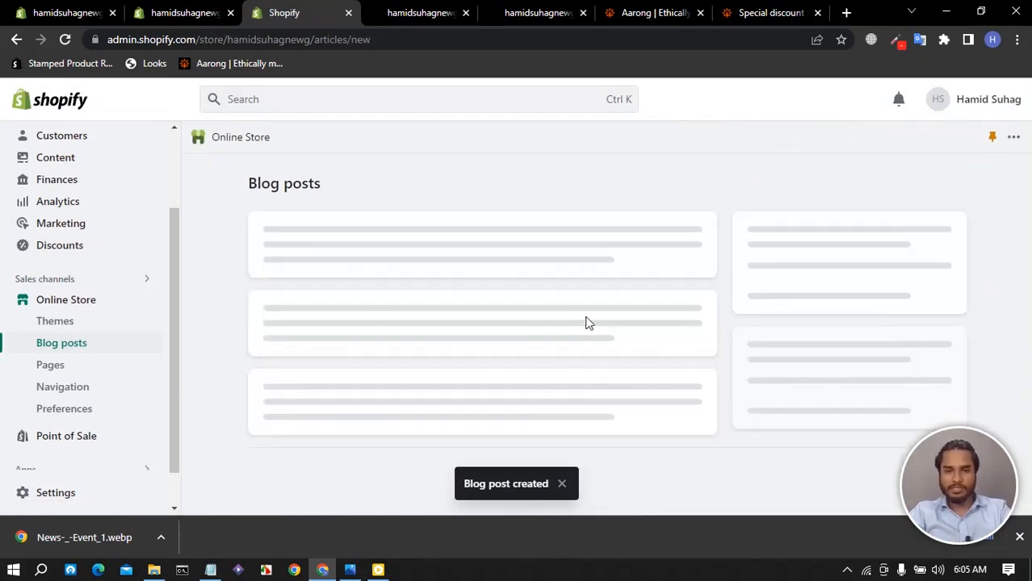
Open Aarong's Festive Getaway Campaign article in a new browser tab and close the Pathao Car article
{"action": "left_click", "coordinate": [652, 14]}
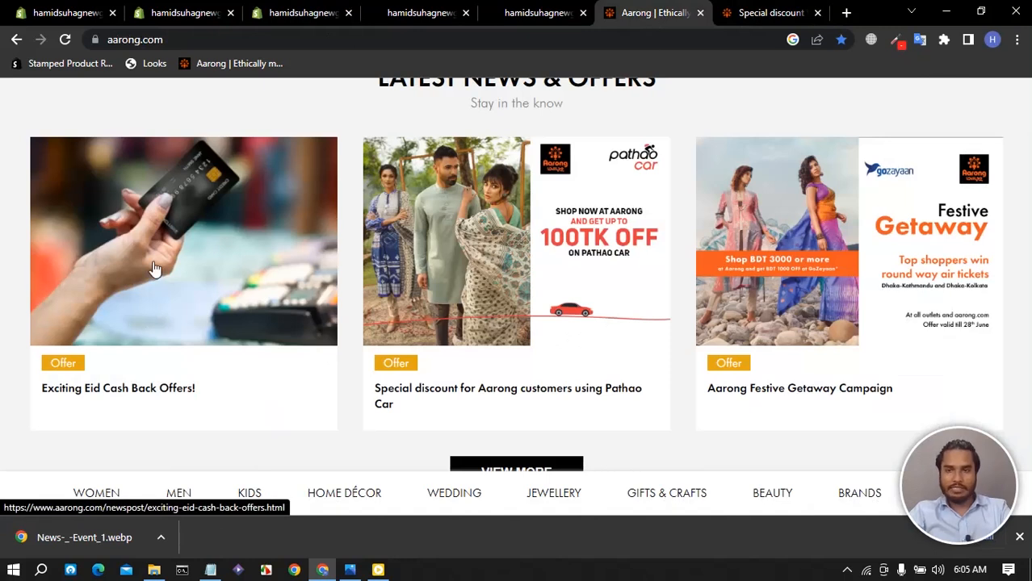
{"action": "right_click", "coordinate": [781, 260]}
{"action": "left_click", "coordinate": [831, 271]}
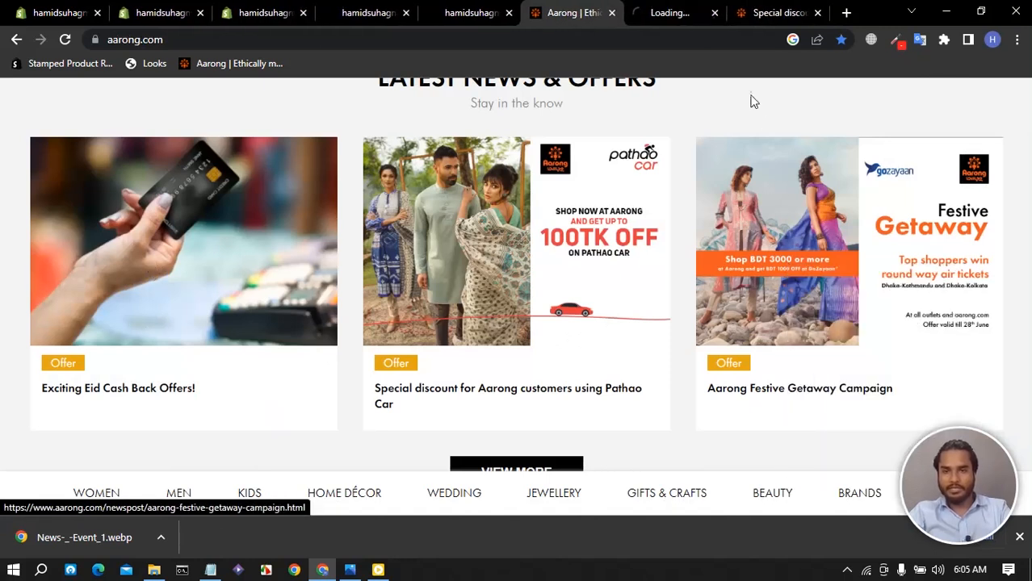
{"action": "left_click", "coordinate": [817, 13]}
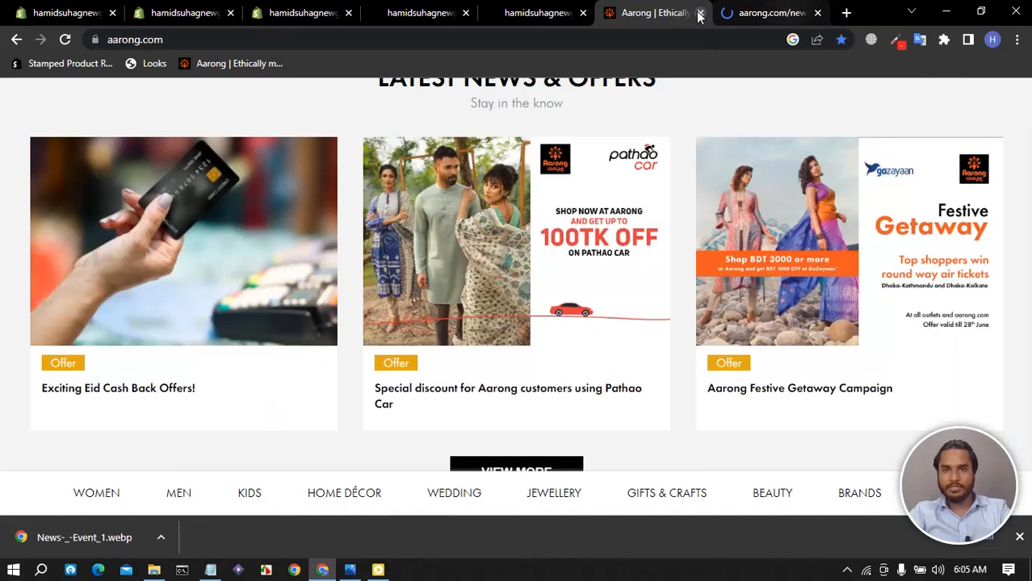
{"action": "left_click", "coordinate": [759, 13]}
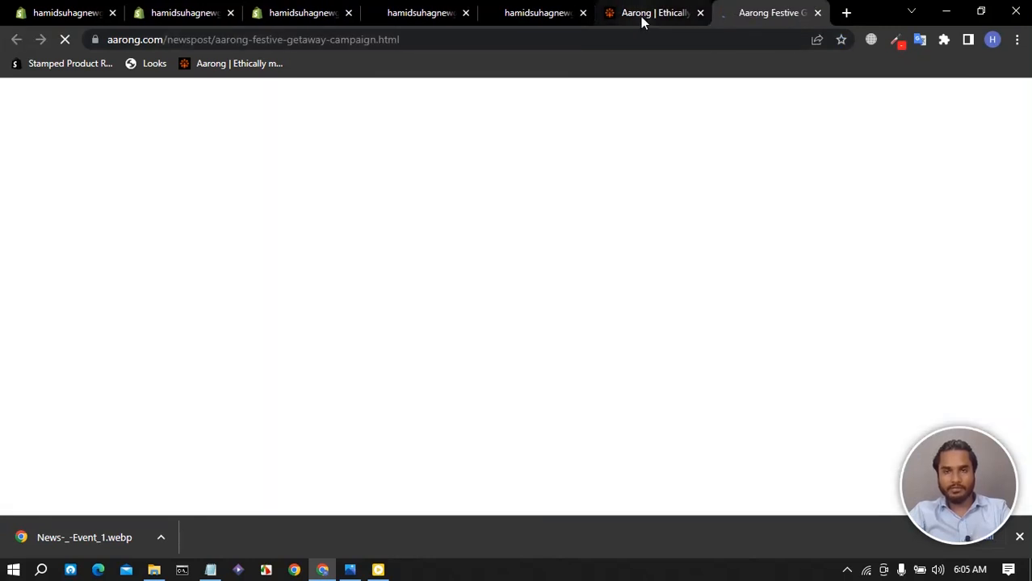
Save the Festive Getaway offer image from Aarong's home page to Downloads as GoZayaan-News-_-Event_1__1.webp
{"action": "left_click", "coordinate": [642, 14]}
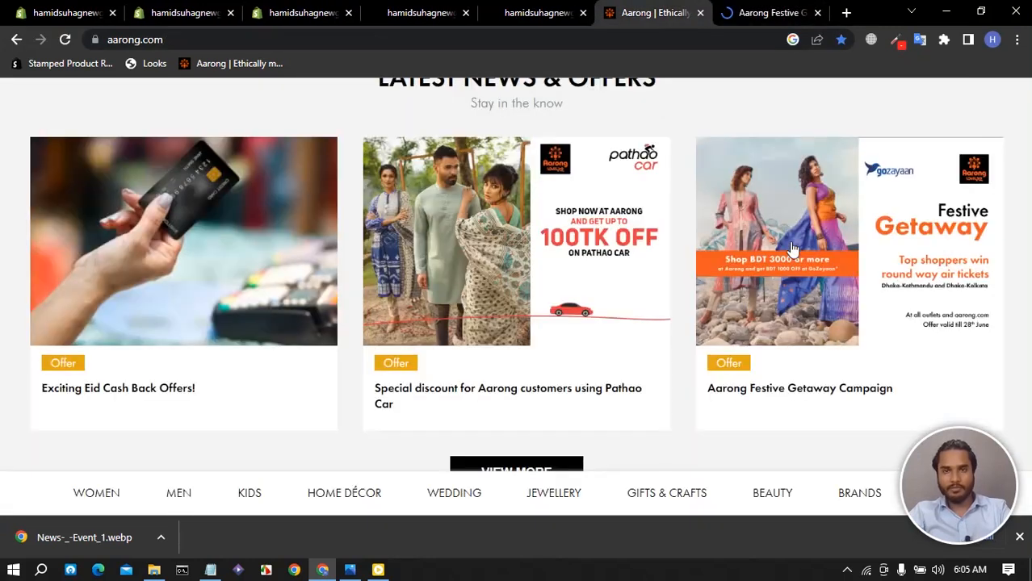
{"action": "right_click", "coordinate": [794, 226]}
{"action": "left_click", "coordinate": [854, 387]}
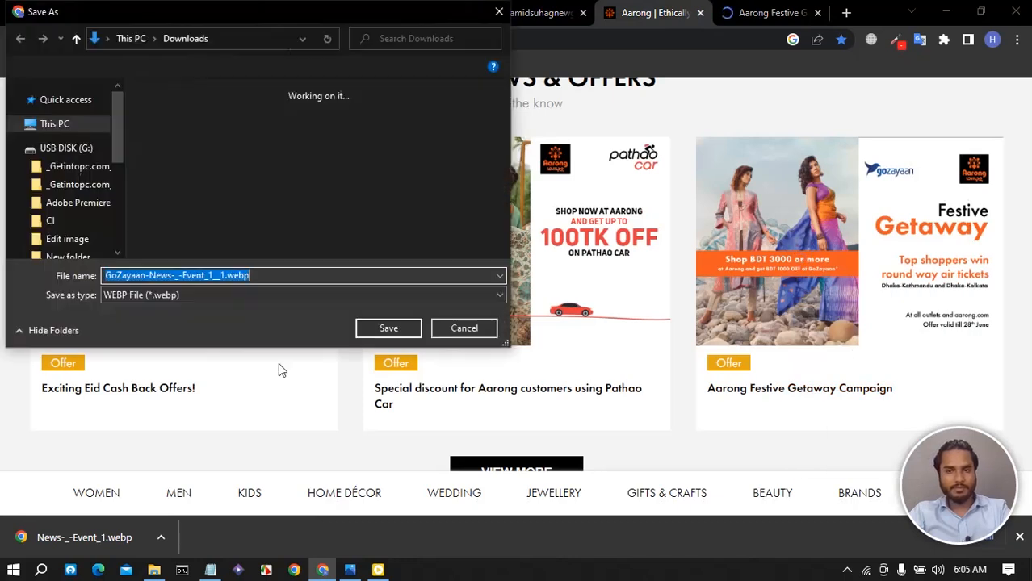
{"action": "left_click", "coordinate": [386, 328]}
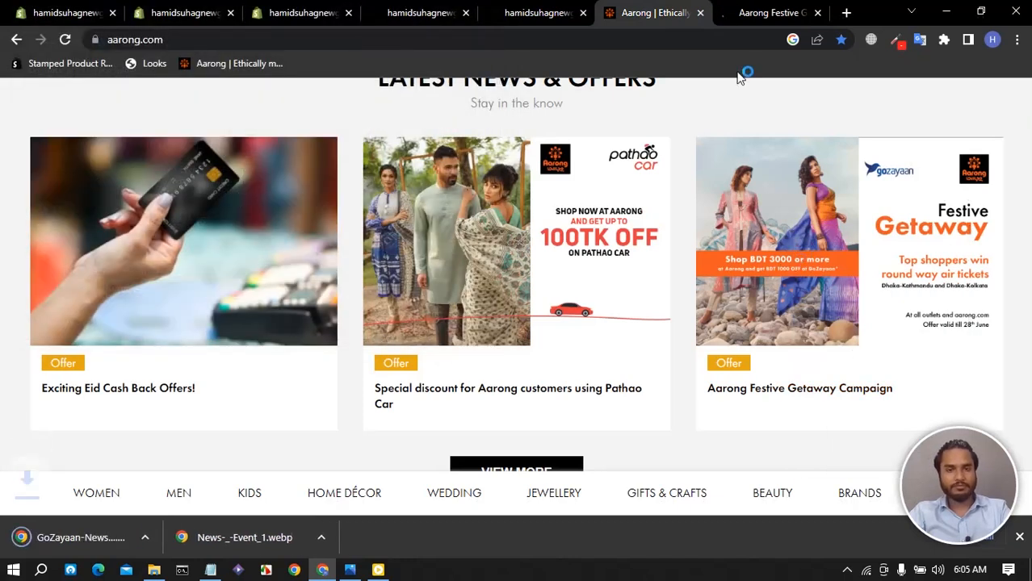
Set GoZayaan-News-_-Event_1__1.webp from Downloads as the featured image of the new blog post
{"action": "left_click", "coordinate": [527, 14]}
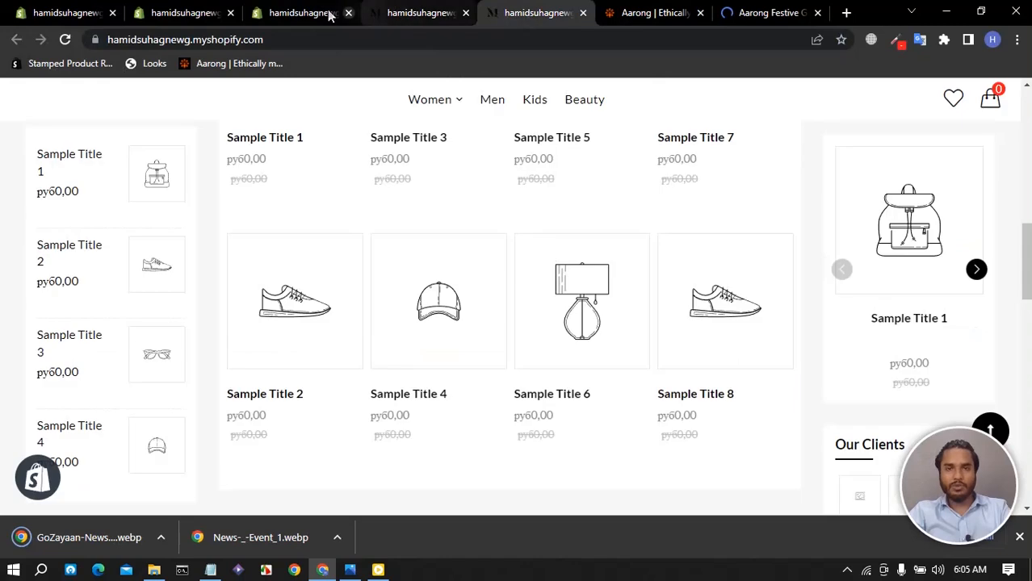
{"action": "left_click", "coordinate": [202, 13]}
{"action": "left_click", "coordinate": [294, 14]}
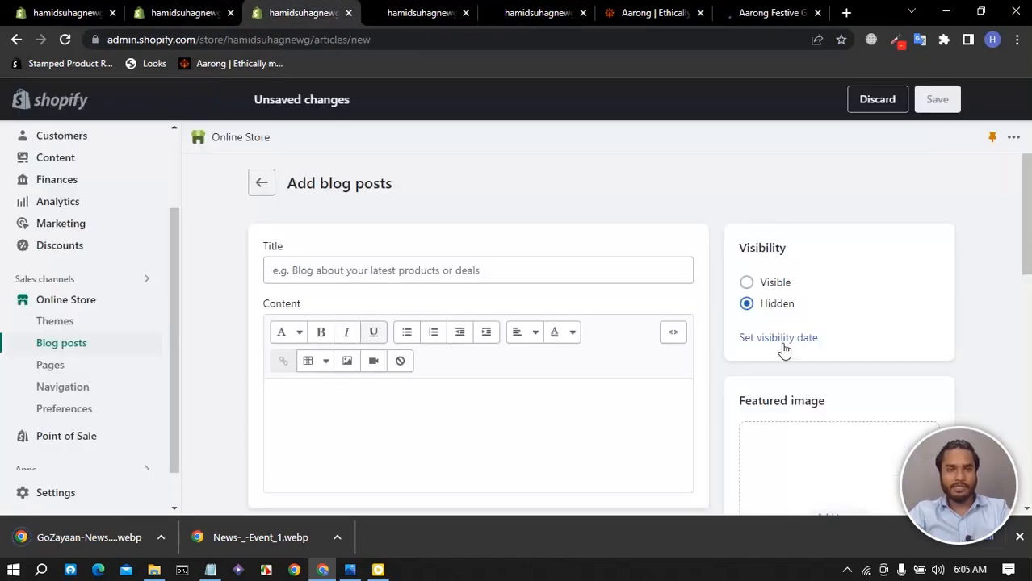
{"action": "scroll", "coordinate": [726, 351], "scroll_direction": "down", "scroll_amount": 3}
{"action": "left_click", "coordinate": [837, 283]}
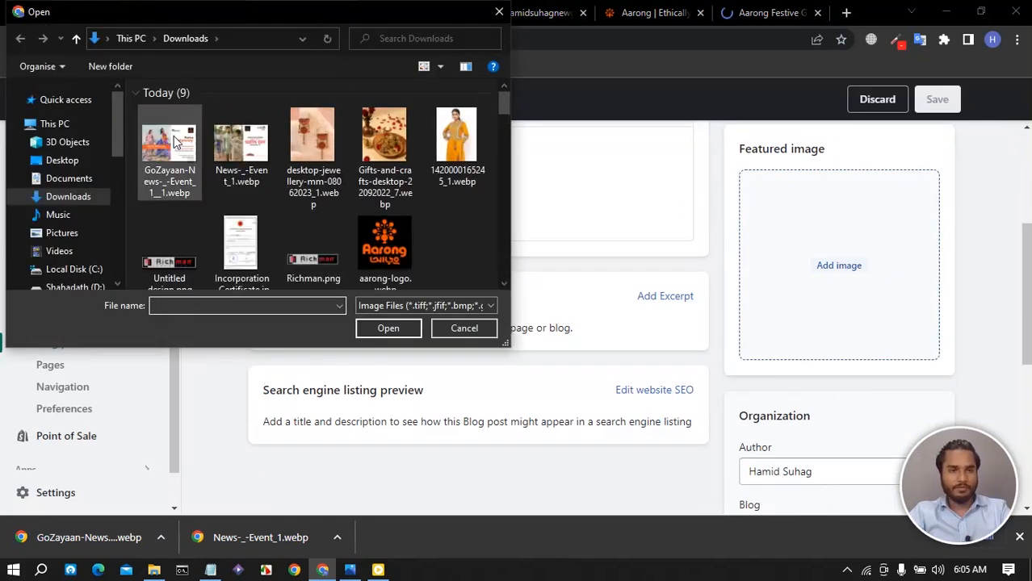
{"action": "left_click", "coordinate": [172, 144]}
{"action": "left_click", "coordinate": [385, 330]}
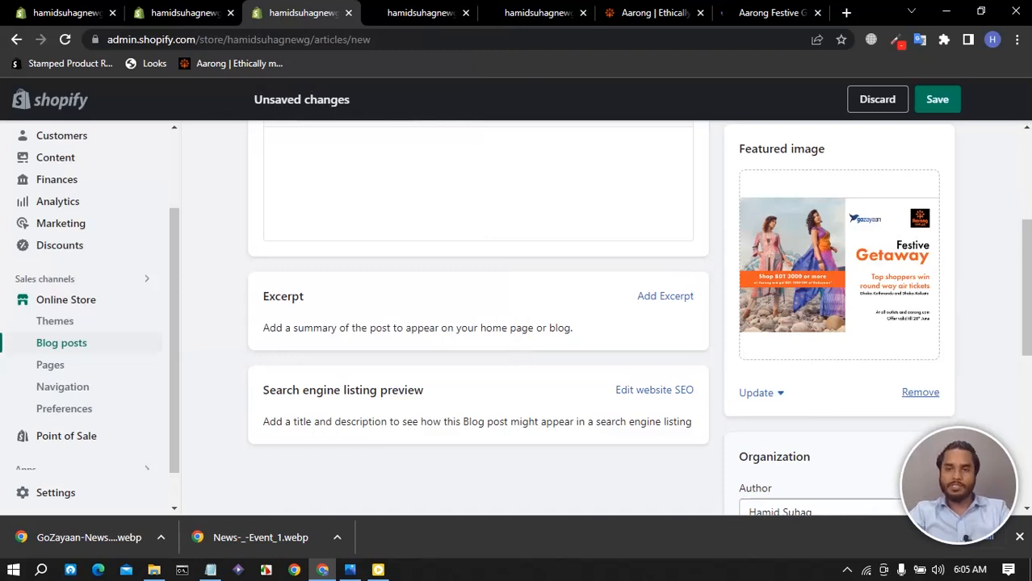
Copy the heading "Aarong Festive Getaway Campaign" from Aarong's article into the new blog post's title
{"action": "left_click", "coordinate": [769, 12]}
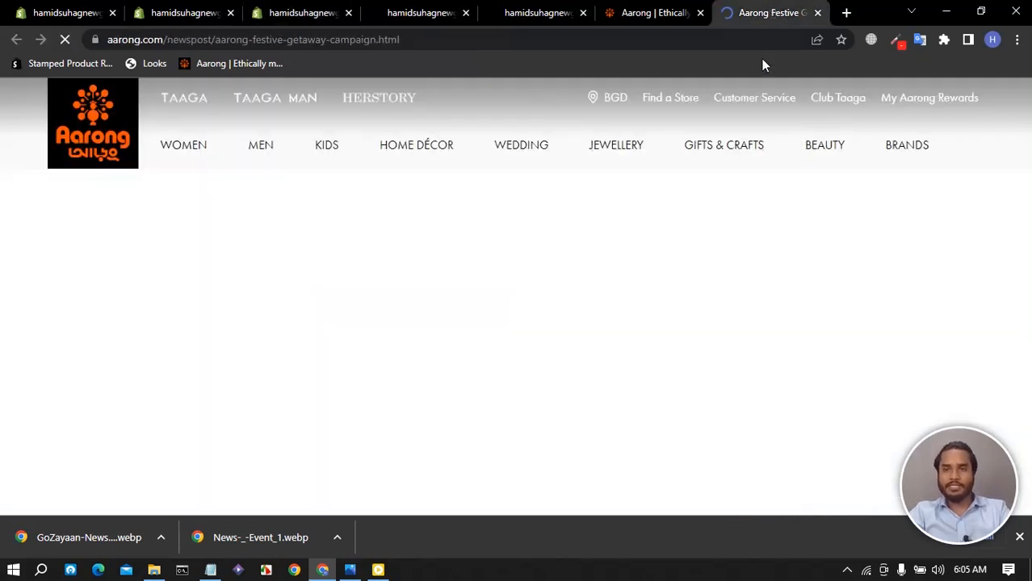
{"action": "scroll", "coordinate": [421, 340], "scroll_direction": "down", "scroll_amount": 9}
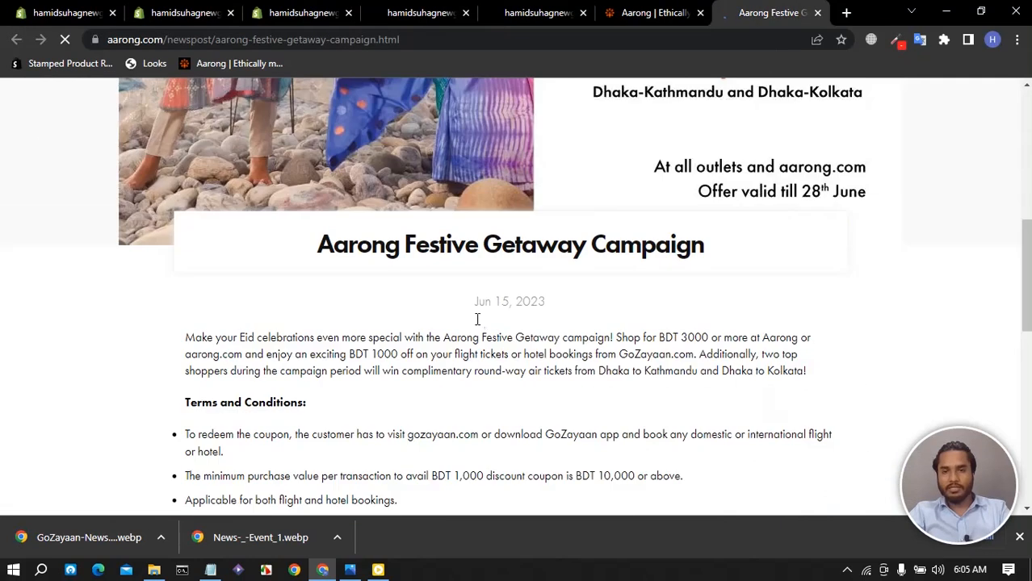
{"action": "scroll", "coordinate": [207, 230], "scroll_direction": "up", "scroll_amount": 6}
{"action": "scroll", "coordinate": [350, 320], "scroll_direction": "down", "scroll_amount": 3}
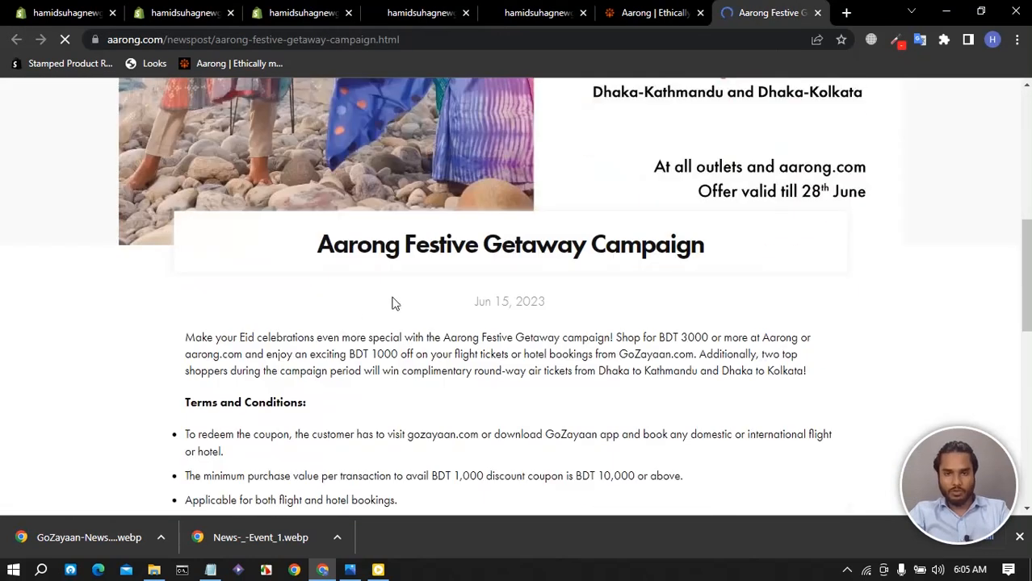
{"action": "left_click_drag", "start_coordinate": [305, 247], "coordinate": [704, 248]}
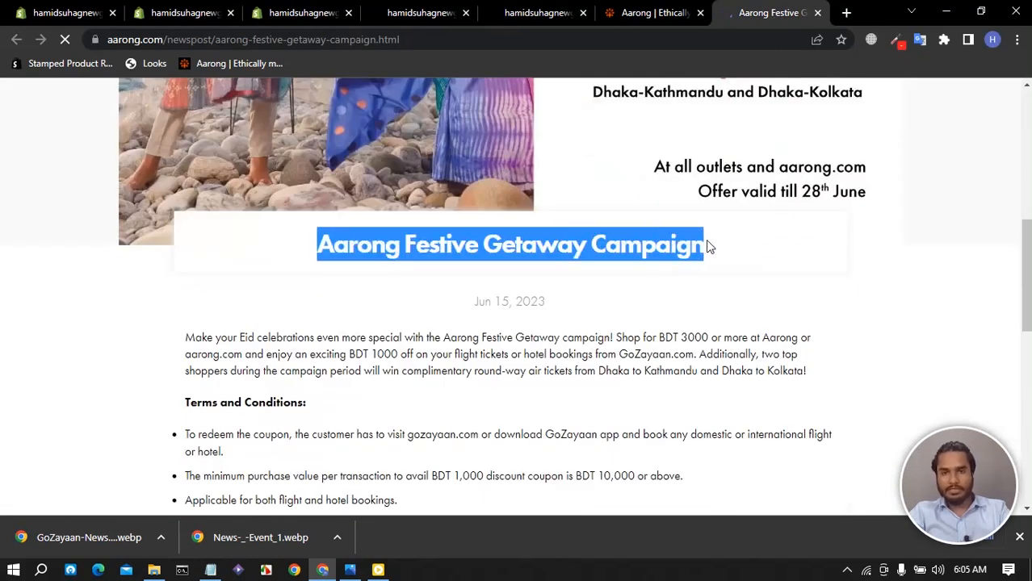
{"action": "right_click", "coordinate": [618, 247]}
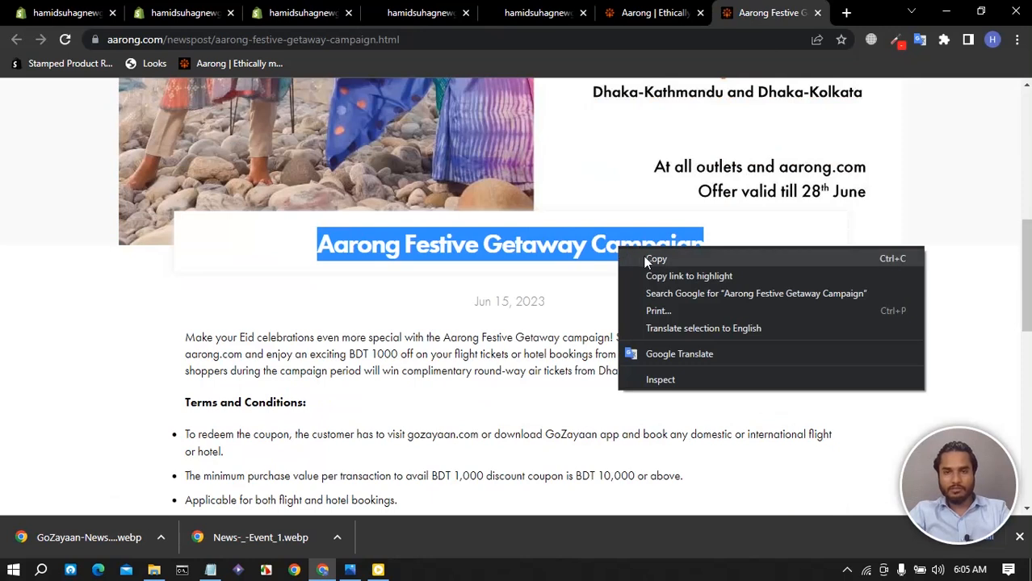
{"action": "left_click", "coordinate": [642, 256]}
{"action": "left_click", "coordinate": [266, 14]}
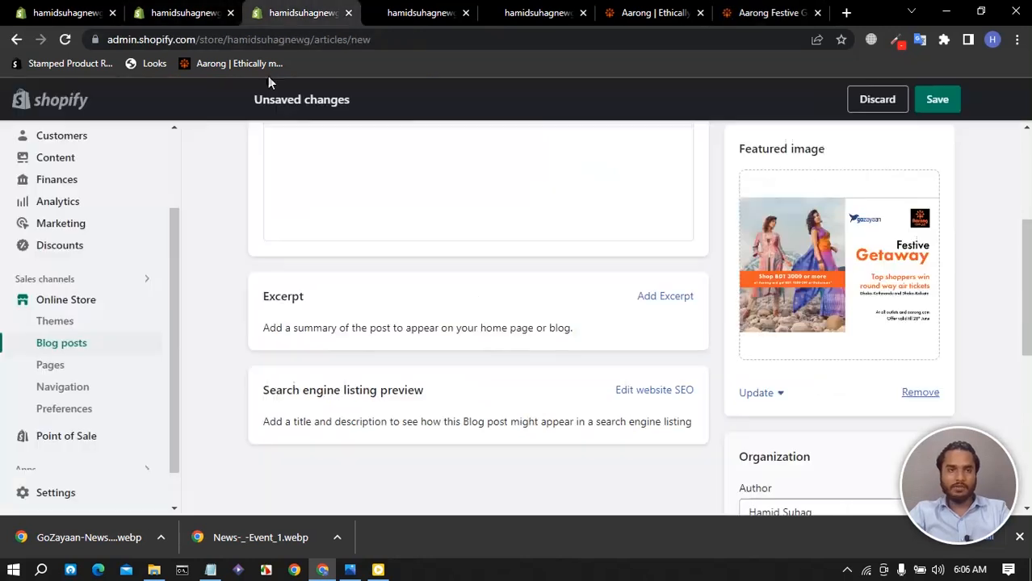
{"action": "scroll", "coordinate": [319, 271], "scroll_direction": "up", "scroll_amount": 10}
{"action": "left_click", "coordinate": [331, 268]}
{"action": "key", "text": "ctrl+v"}
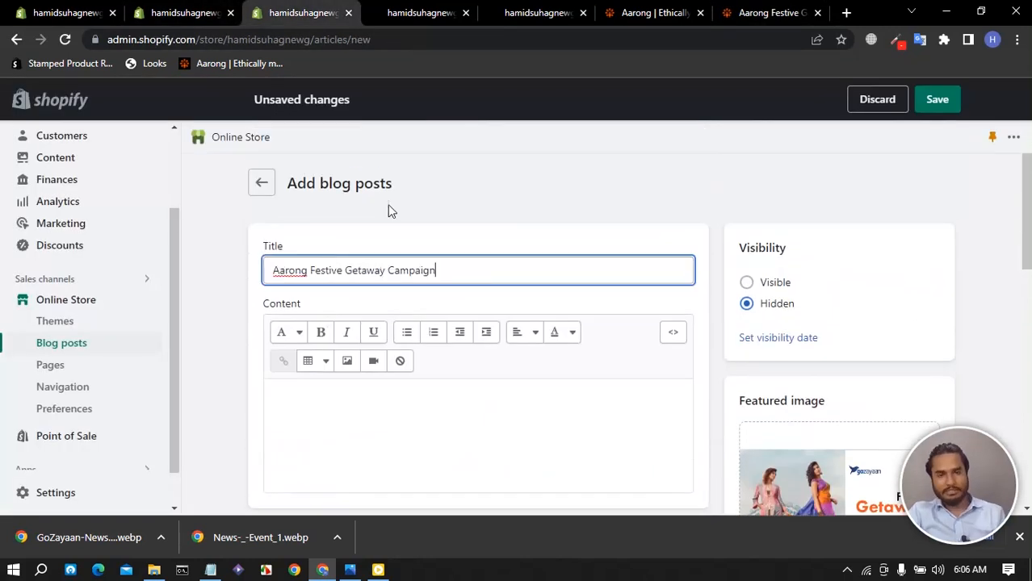
Copy the article's body text, from "Make your Eid celebrations" through the "Not a member?" line, into the blog post's content
{"action": "left_click", "coordinate": [771, 13]}
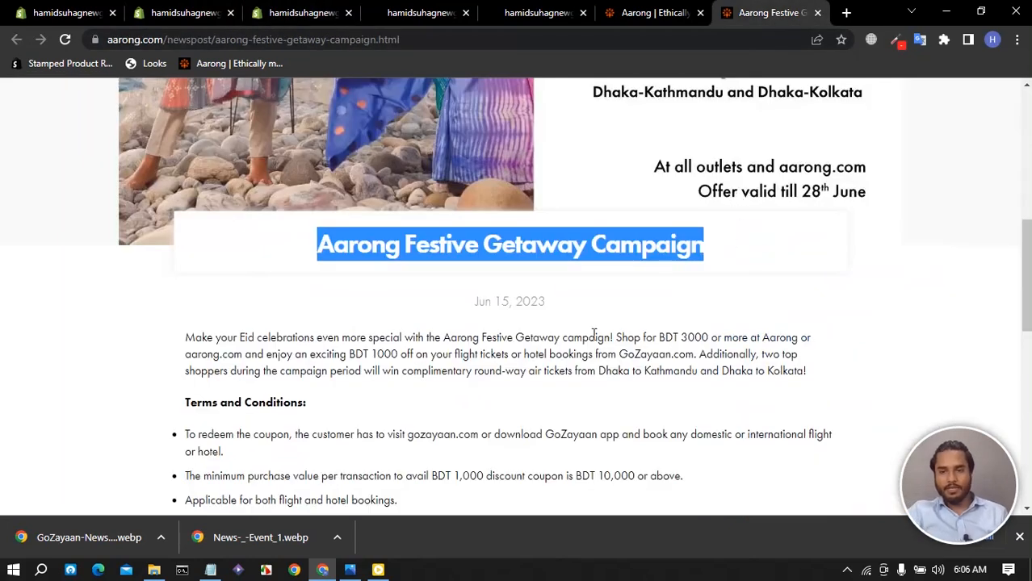
{"action": "left_click_drag", "start_coordinate": [183, 344], "coordinate": [350, 428]}
{"action": "scroll", "coordinate": [356, 426], "scroll_direction": "down", "scroll_amount": 6}
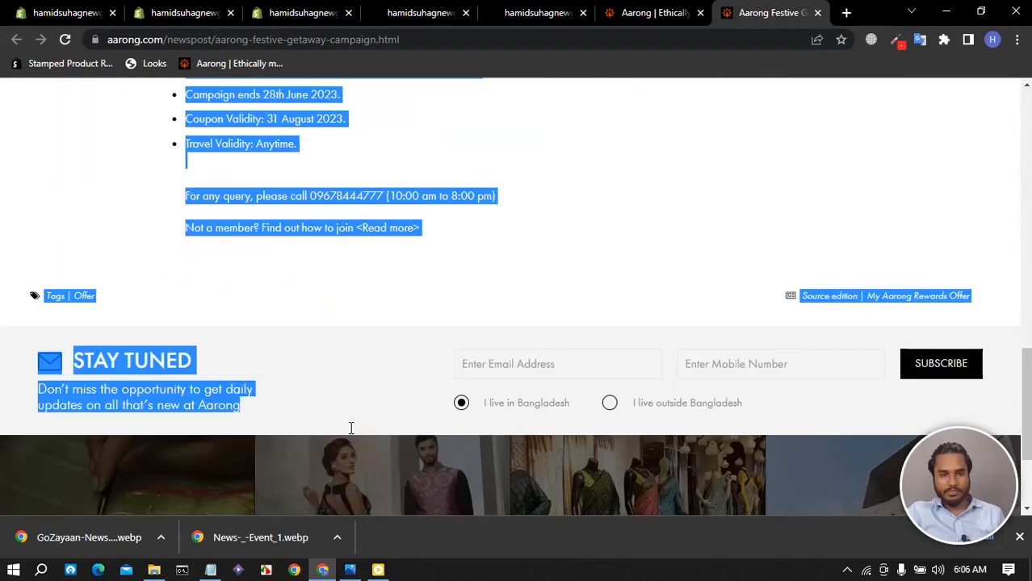
{"action": "left_click_drag", "start_coordinate": [387, 303], "coordinate": [446, 229]}
{"action": "right_click", "coordinate": [338, 142]}
{"action": "left_click", "coordinate": [378, 148]}
{"action": "left_click", "coordinate": [205, 18]}
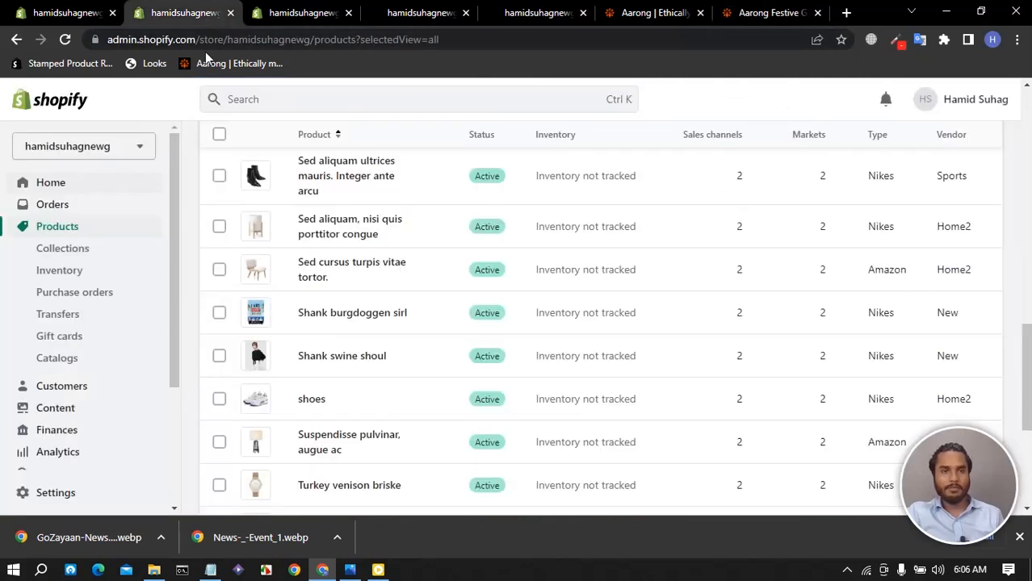
{"action": "left_click", "coordinate": [287, 10]}
{"action": "left_click", "coordinate": [334, 421]}
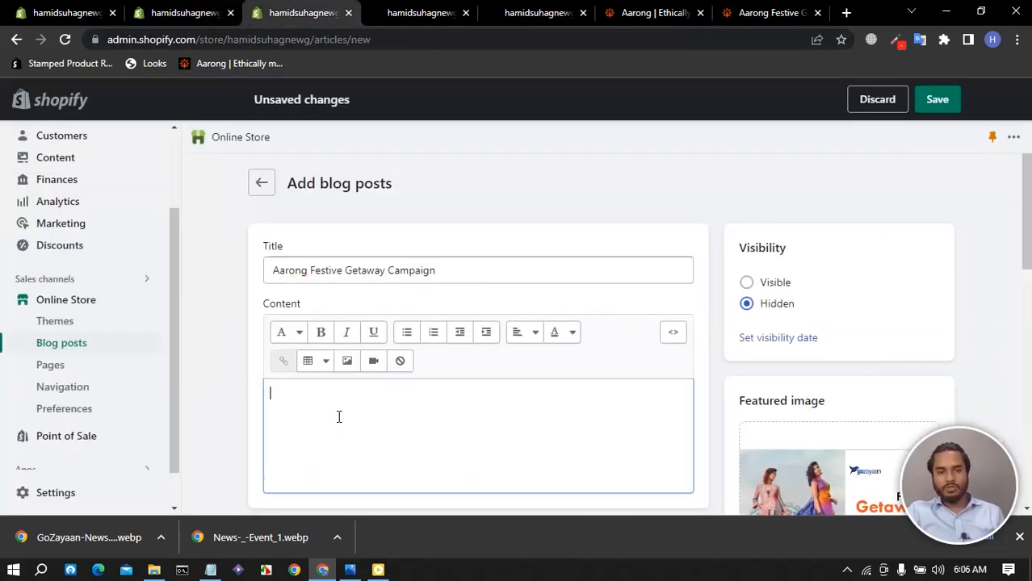
{"action": "key", "text": "ctrl+v"}
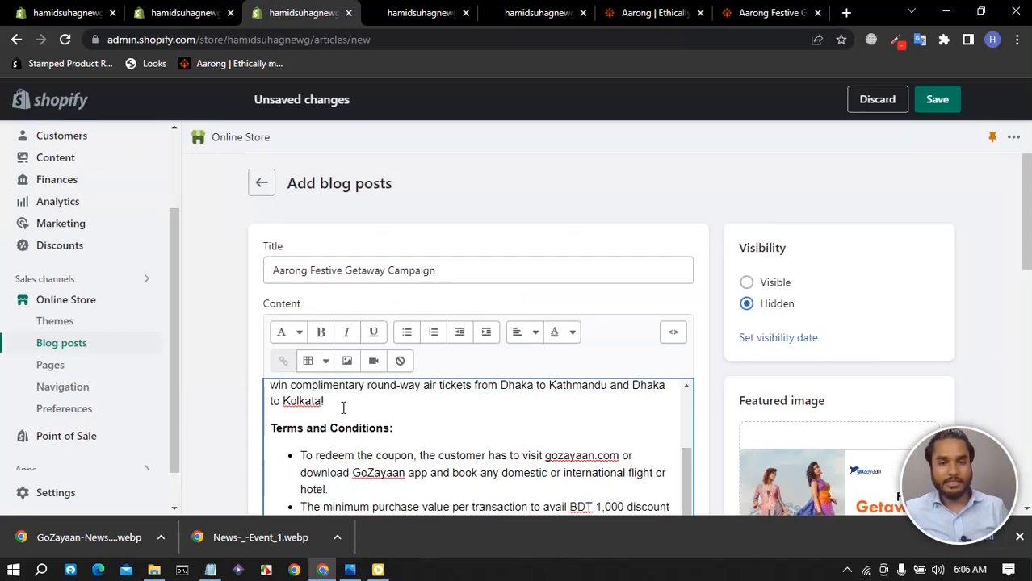
Make the Festive Getaway blog post visible and save it
{"action": "left_click", "coordinate": [747, 283]}
{"action": "scroll", "coordinate": [575, 366], "scroll_direction": "down", "scroll_amount": 5}
{"action": "scroll", "coordinate": [575, 366], "scroll_direction": "down", "scroll_amount": 2}
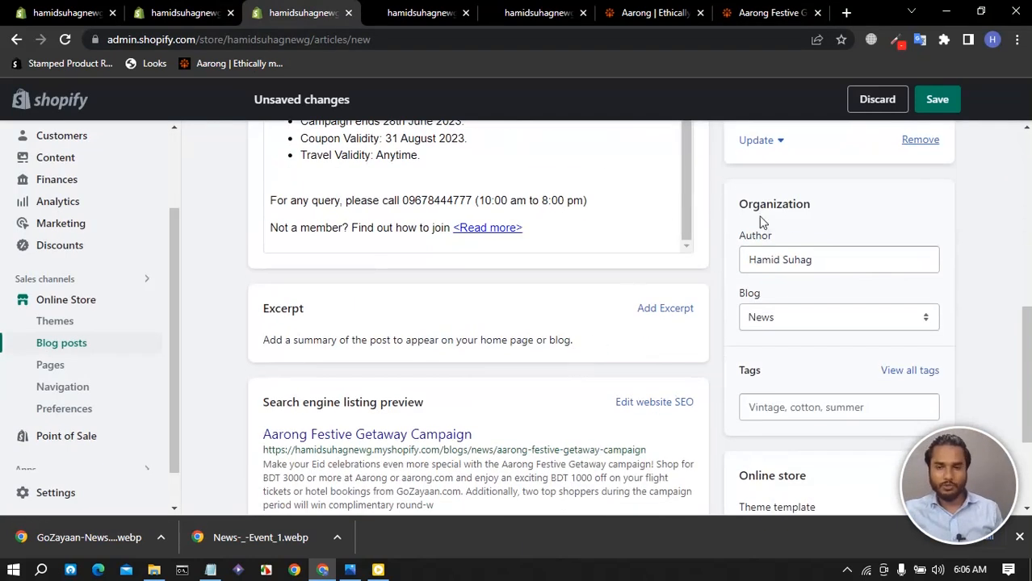
{"action": "left_click", "coordinate": [804, 409]}
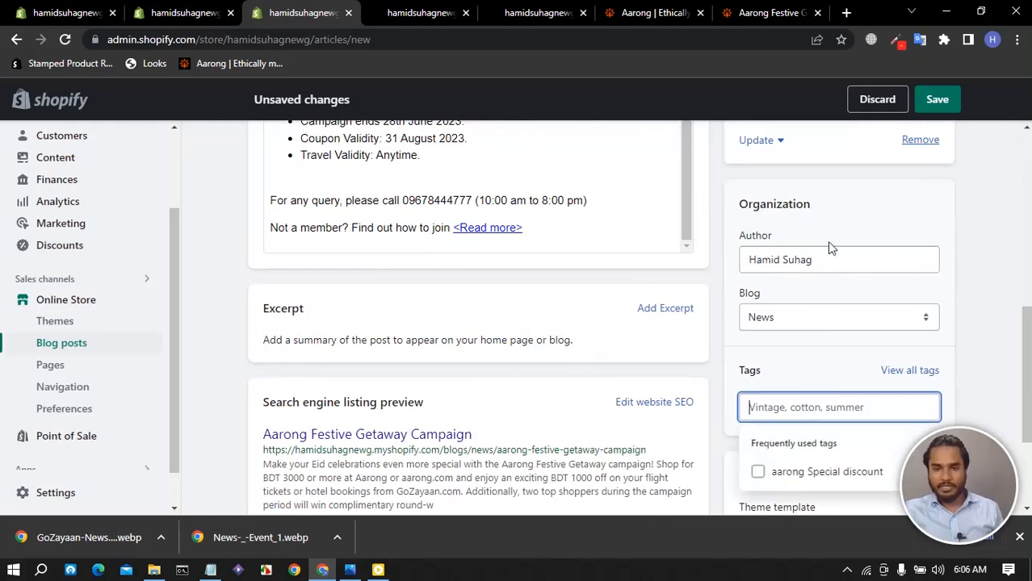
{"action": "left_click", "coordinate": [940, 106]}
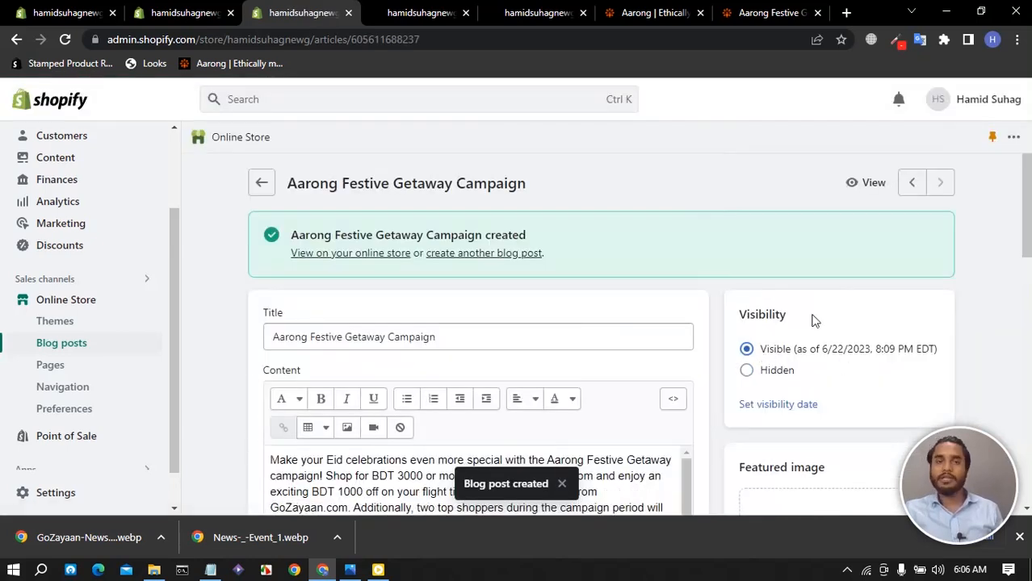
Return to the theme editor's home page sections and open the Home Sidebar Post settings
{"action": "left_click", "coordinate": [80, 16]}
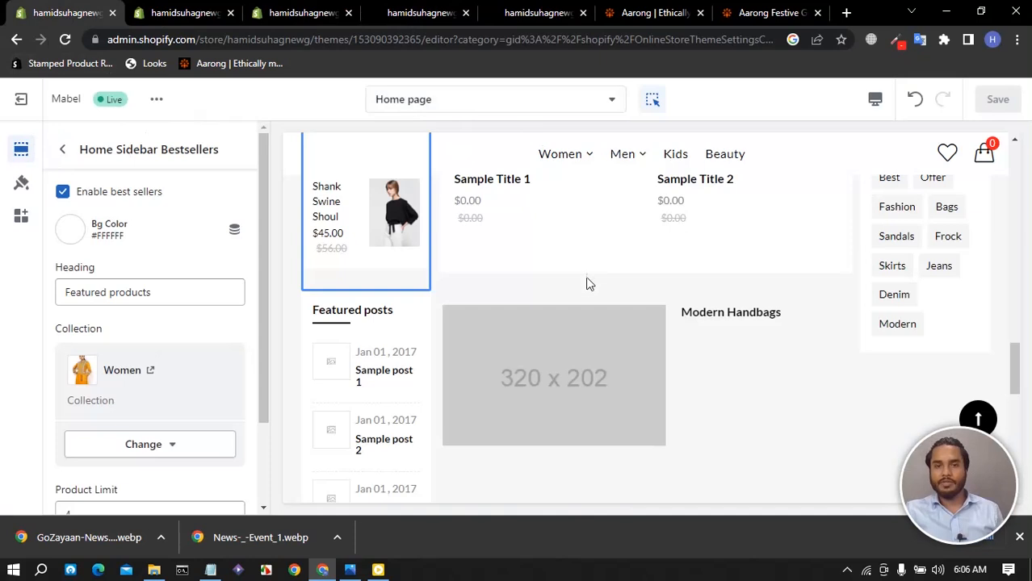
{"action": "left_click", "coordinate": [62, 150]}
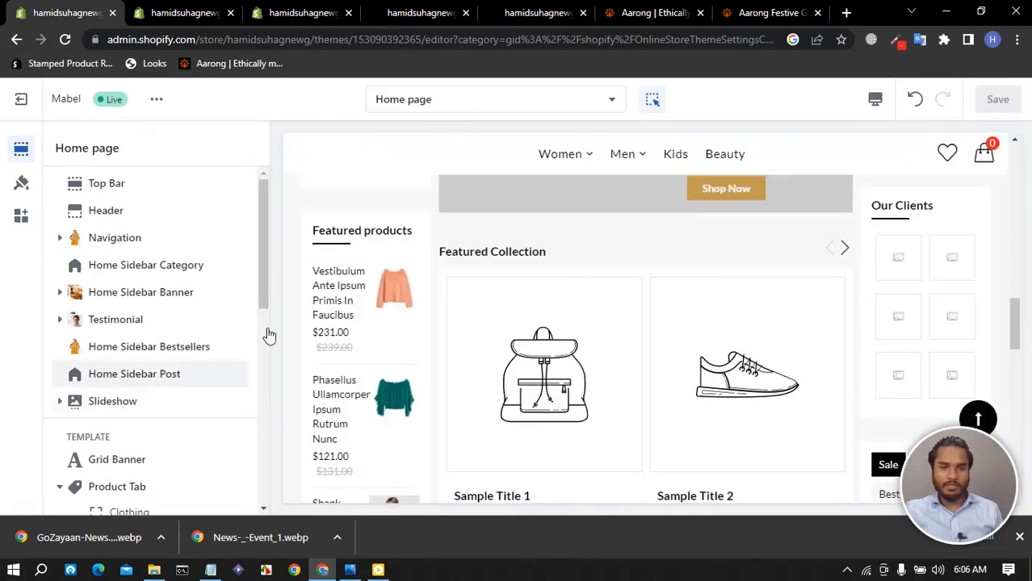
{"action": "scroll", "coordinate": [500, 311], "scroll_direction": "down", "scroll_amount": 10}
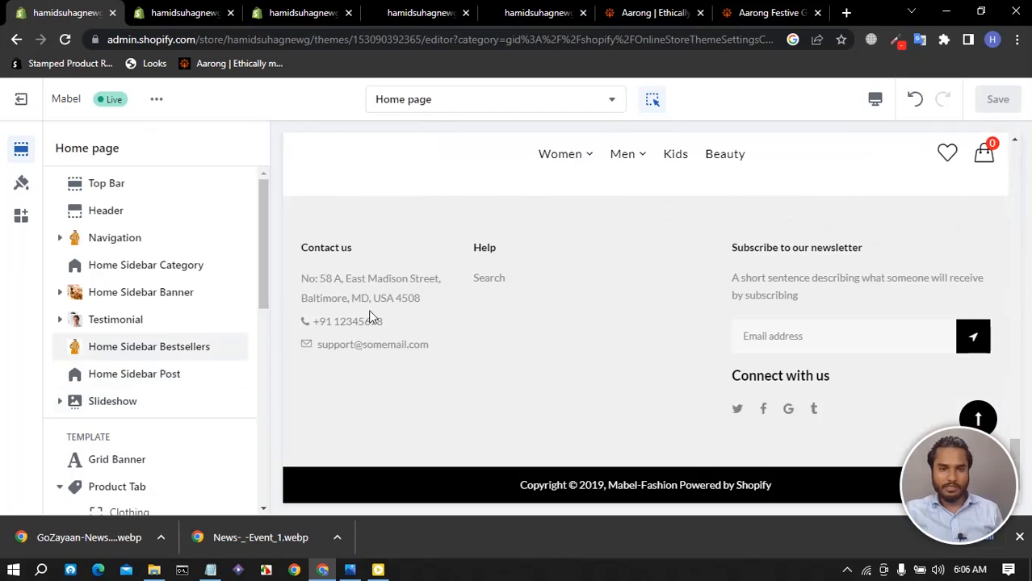
{"action": "scroll", "coordinate": [373, 323], "scroll_direction": "up", "scroll_amount": 5}
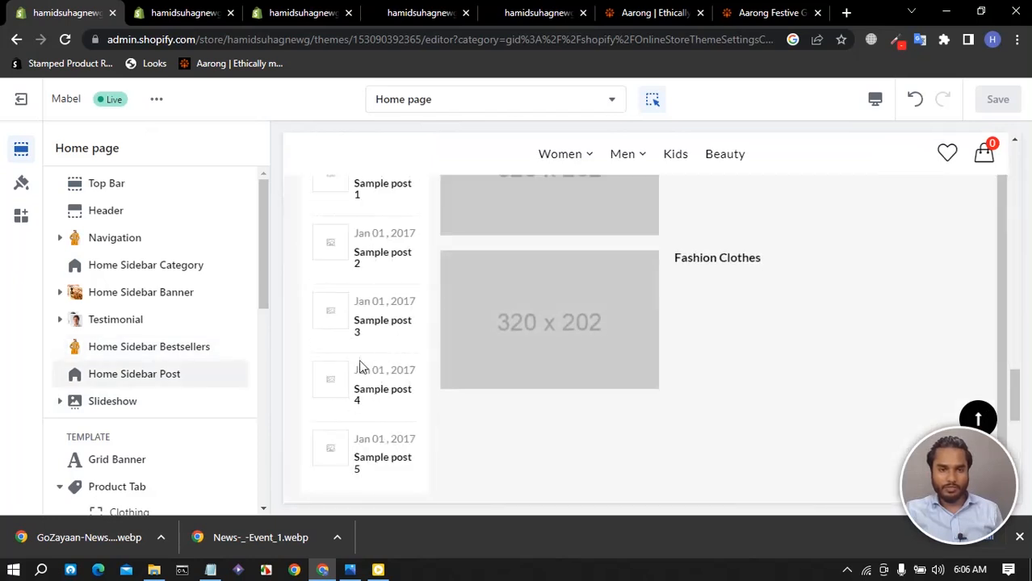
{"action": "left_click", "coordinate": [120, 383]}
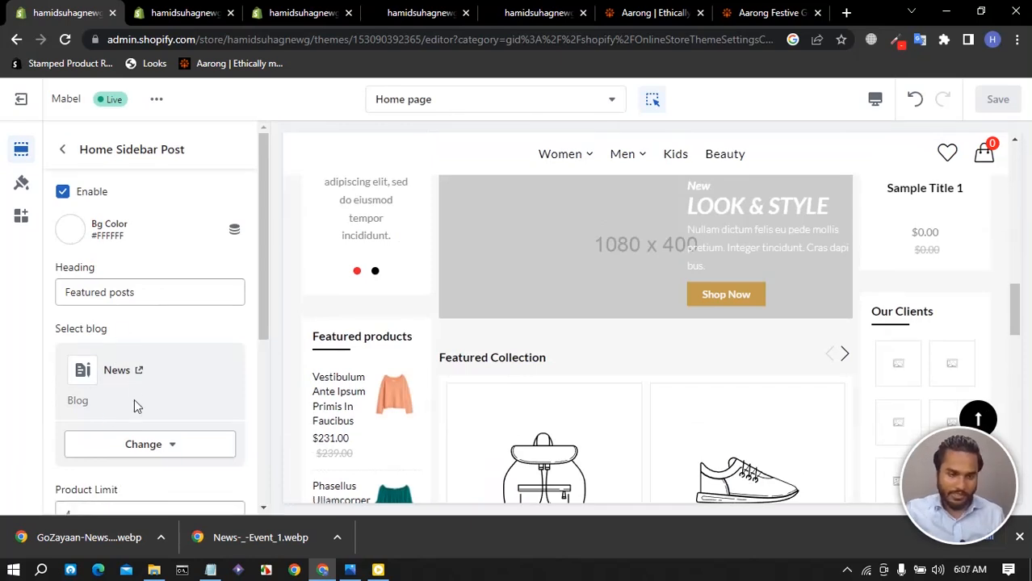
Set the Home Sidebar Post's title hover color to #ED1C24 and save the theme
{"action": "scroll", "coordinate": [161, 373], "scroll_direction": "down", "scroll_amount": 3}
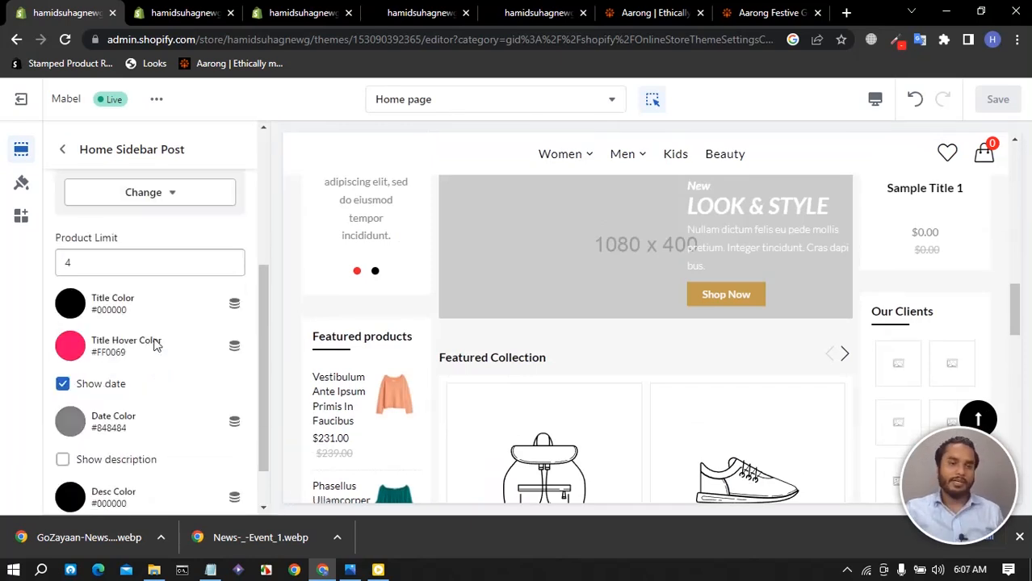
{"action": "left_click", "coordinate": [70, 349]}
{"action": "left_click", "coordinate": [142, 294]}
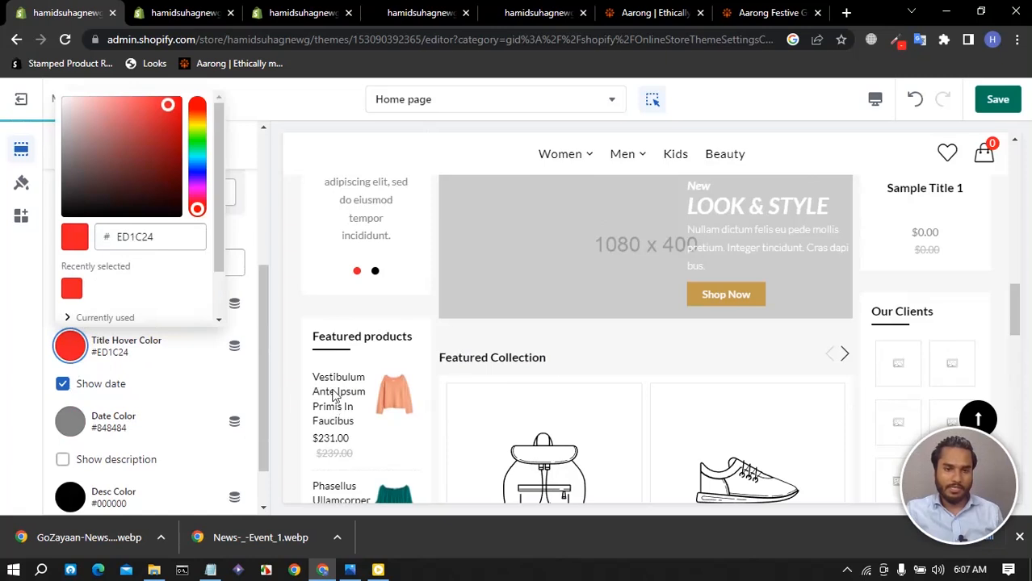
{"action": "left_click", "coordinate": [42, 323]}
{"action": "scroll", "coordinate": [139, 368], "scroll_direction": "down", "scroll_amount": 1}
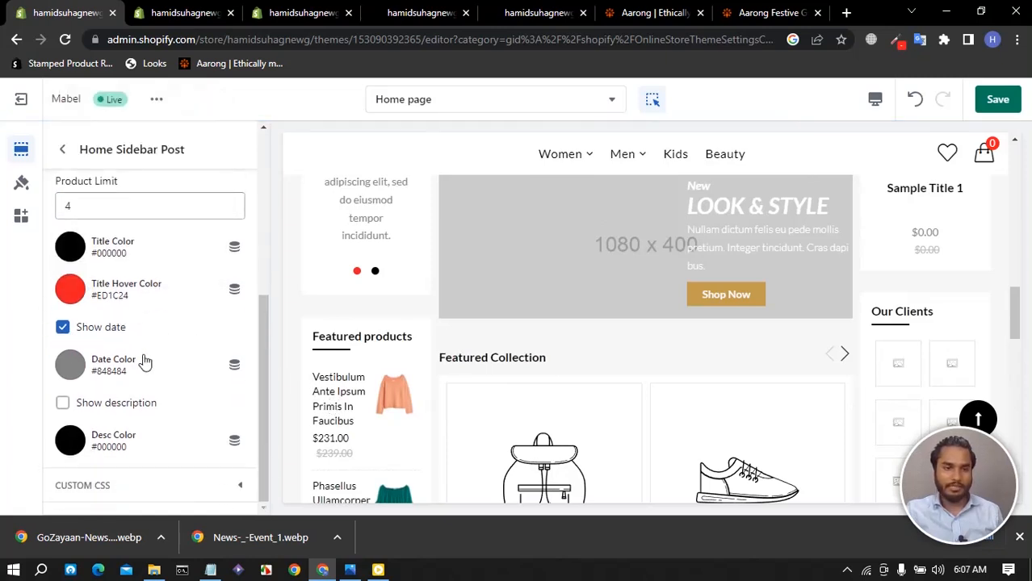
{"action": "scroll", "coordinate": [156, 343], "scroll_direction": "up", "scroll_amount": 5}
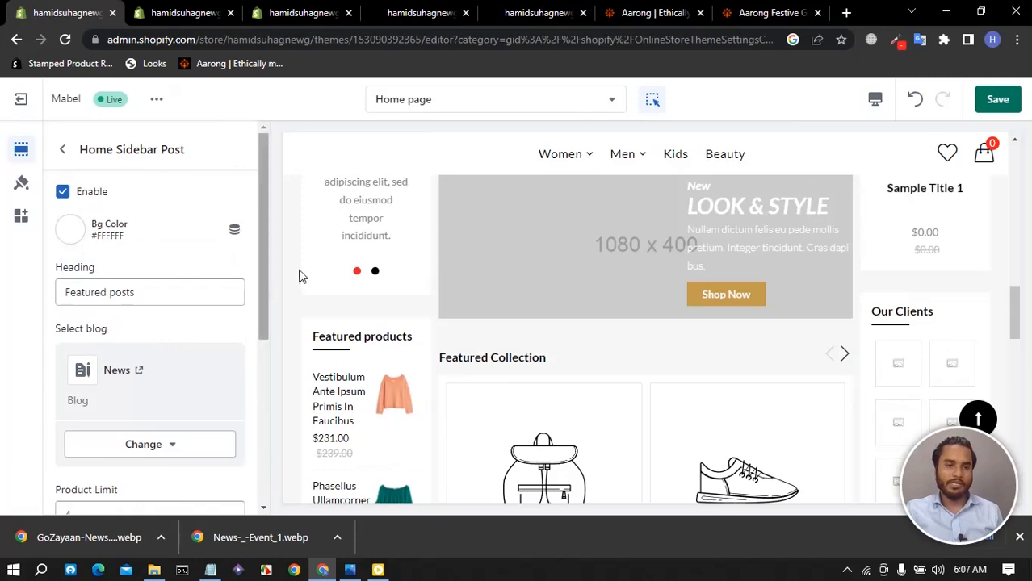
{"action": "left_click", "coordinate": [997, 99]}
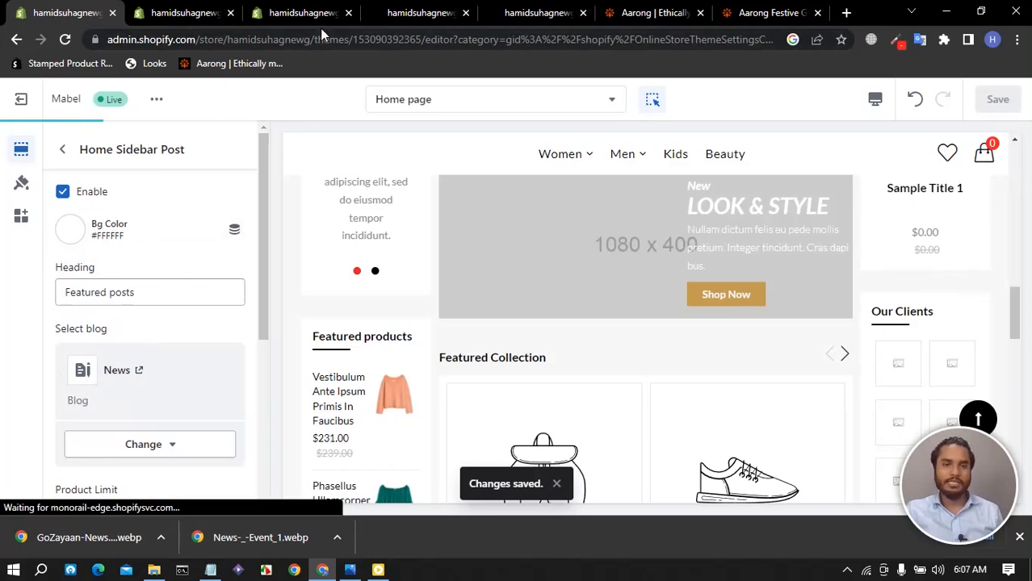
Reload the storefront home page and check the Featured posts block in its sidebar
{"action": "left_click", "coordinate": [411, 13]}
{"action": "left_click", "coordinate": [66, 39]}
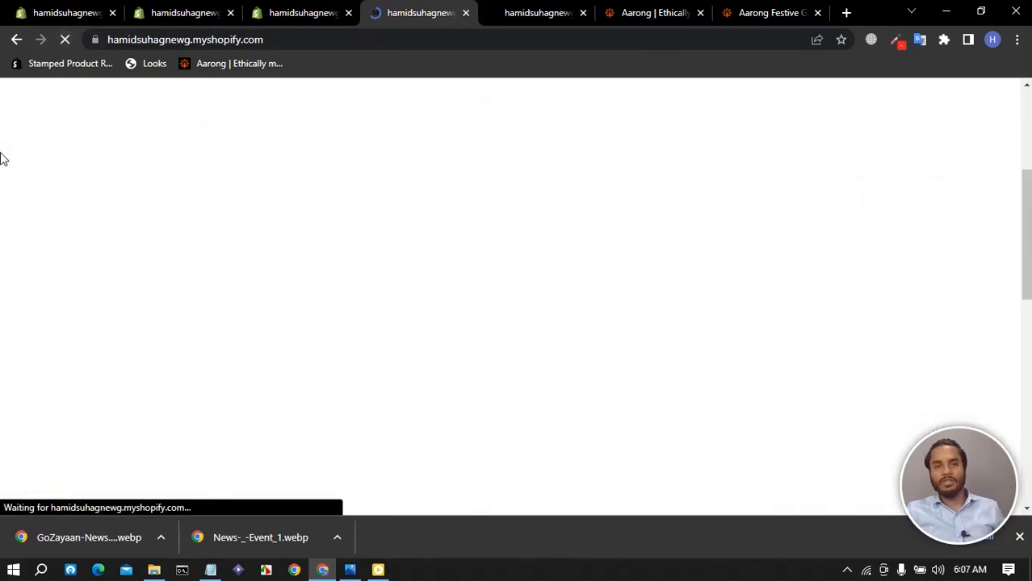
{"action": "scroll", "coordinate": [325, 316], "scroll_direction": "down", "scroll_amount": 6}
{"action": "scroll", "coordinate": [234, 330], "scroll_direction": "down", "scroll_amount": 3}
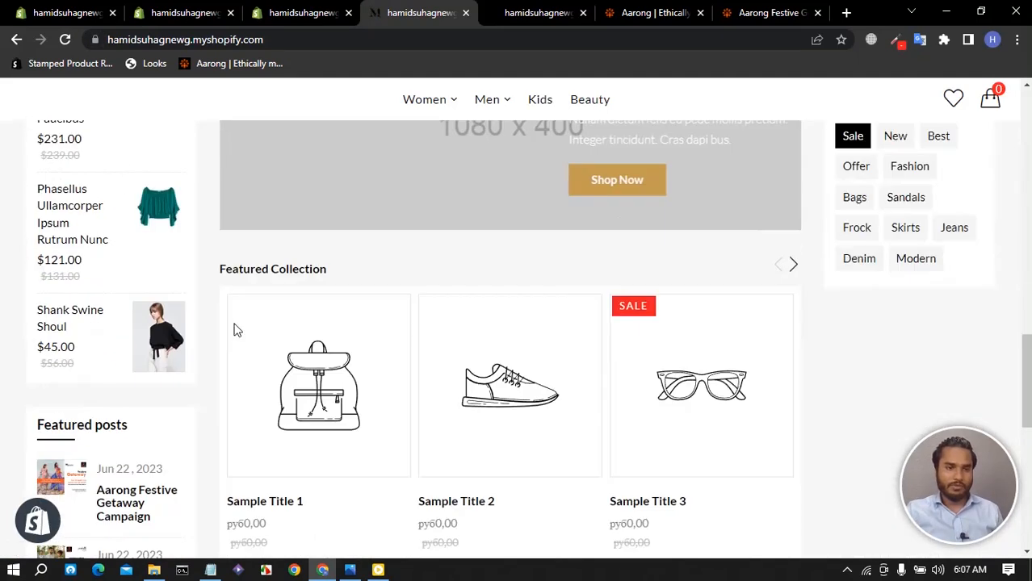
{"action": "scroll", "coordinate": [196, 330], "scroll_direction": "down", "scroll_amount": 3}
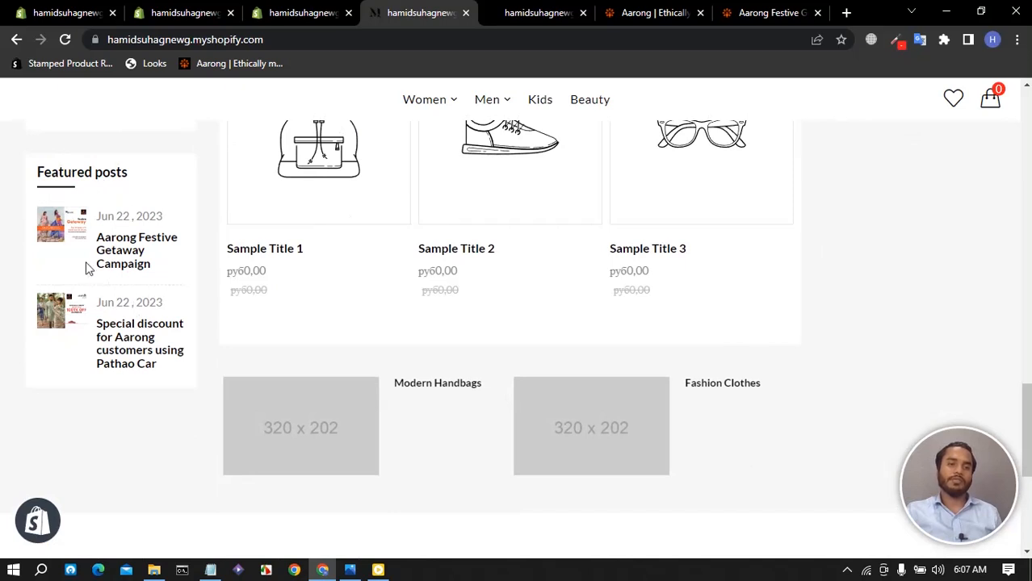
Review the Home Sidebar Post's heading setting and the saved campaign post against the storefront's Featured posts block
{"action": "left_click", "coordinate": [292, 14]}
{"action": "left_click", "coordinate": [61, 16]}
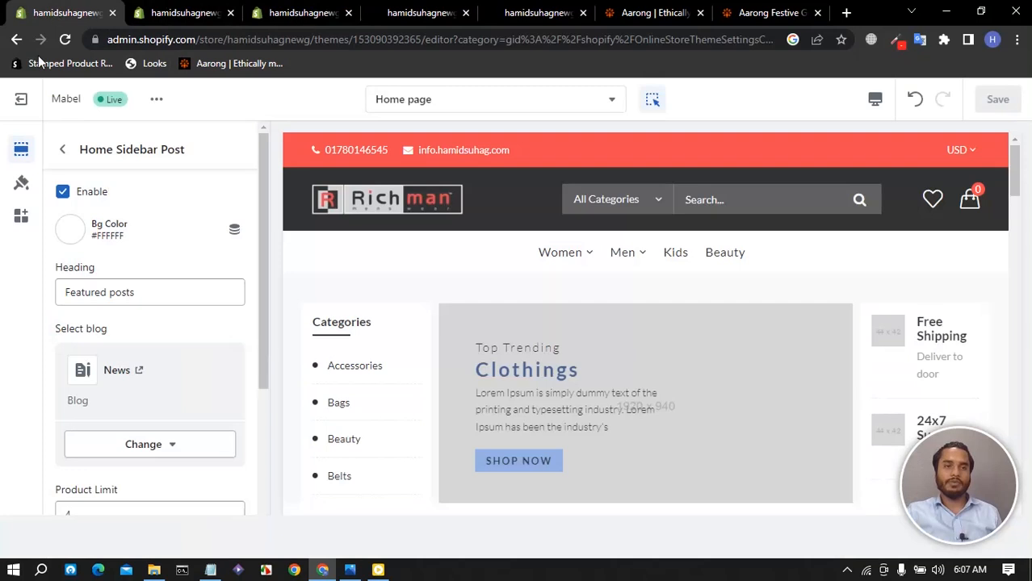
{"action": "left_click", "coordinate": [155, 292]}
{"action": "left_click_drag", "start_coordinate": [156, 292], "coordinate": [43, 295]}
{"action": "left_click", "coordinate": [177, 15]}
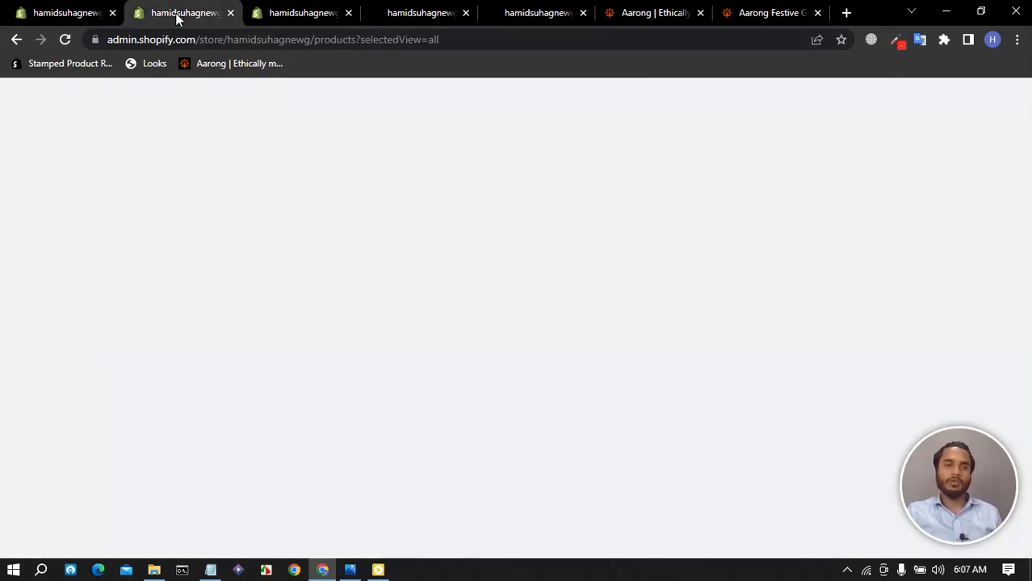
{"action": "left_click", "coordinate": [284, 15]}
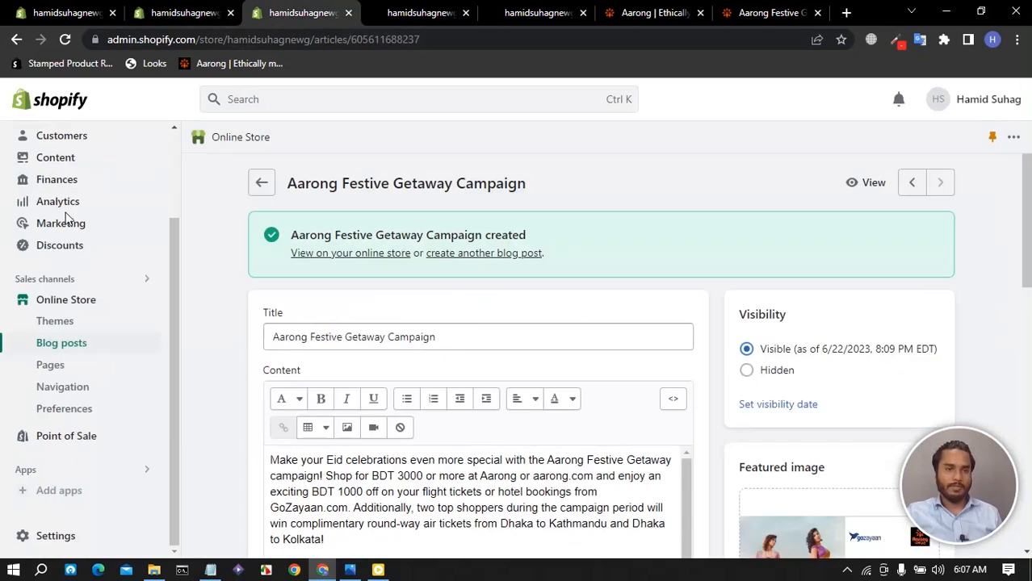
{"action": "left_click", "coordinate": [412, 16]}
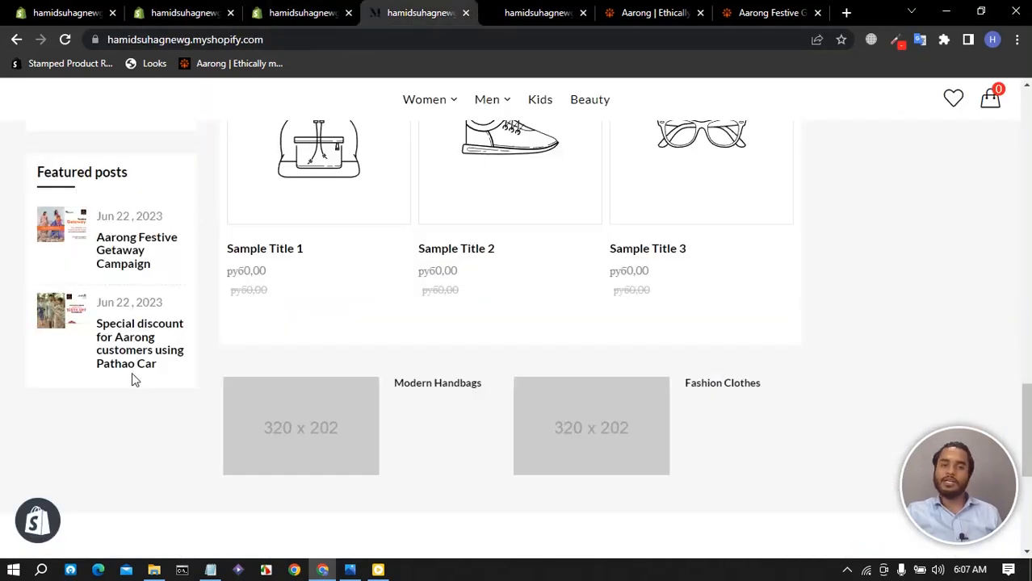